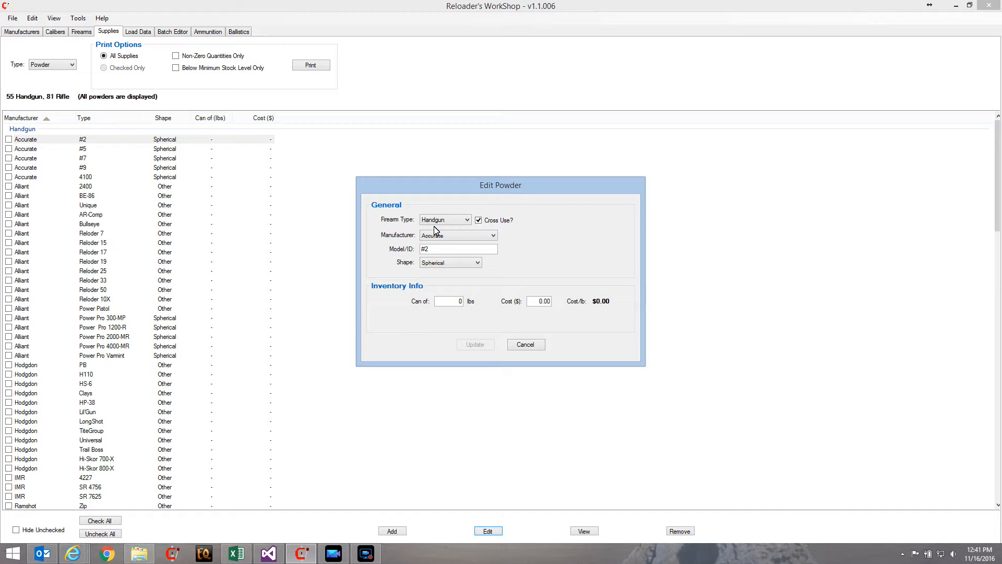
- Disable cross use for the Accurate #2 handgun powder and save the change
left_click(479, 220)
left_click(489, 346)
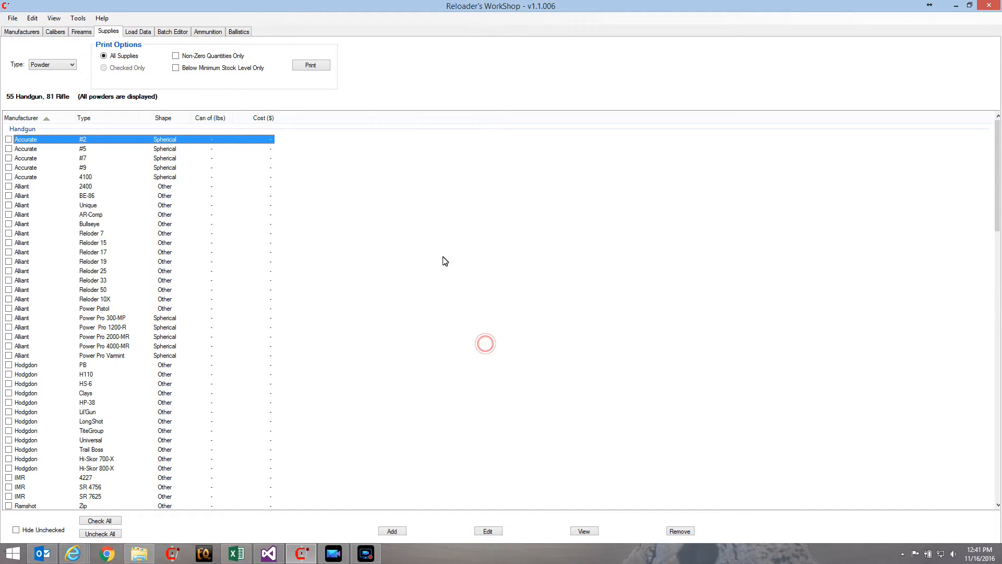
- Start a new load in the load data, set its firearm type to Handgun and check the bullets offered
left_click(139, 32)
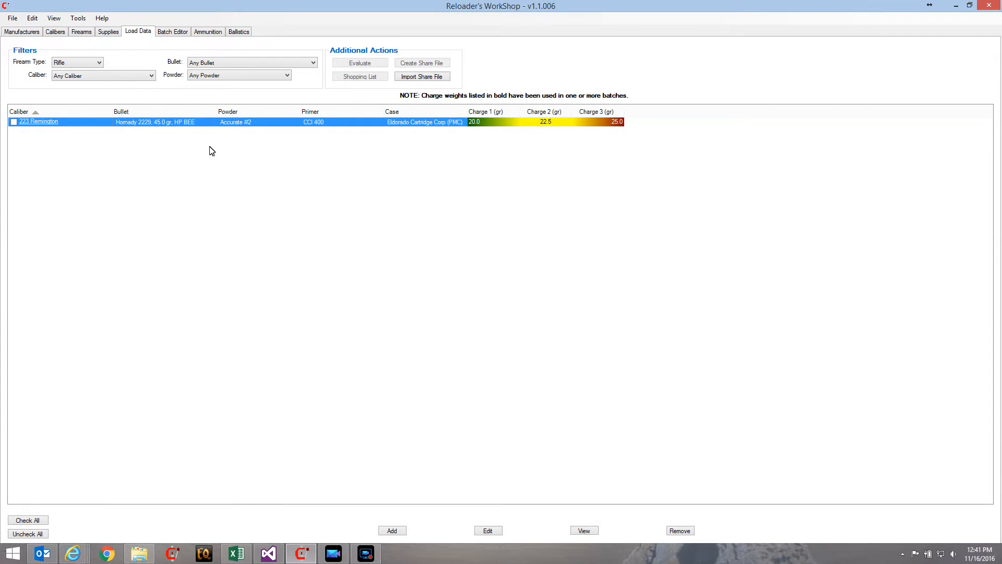
left_click(392, 531)
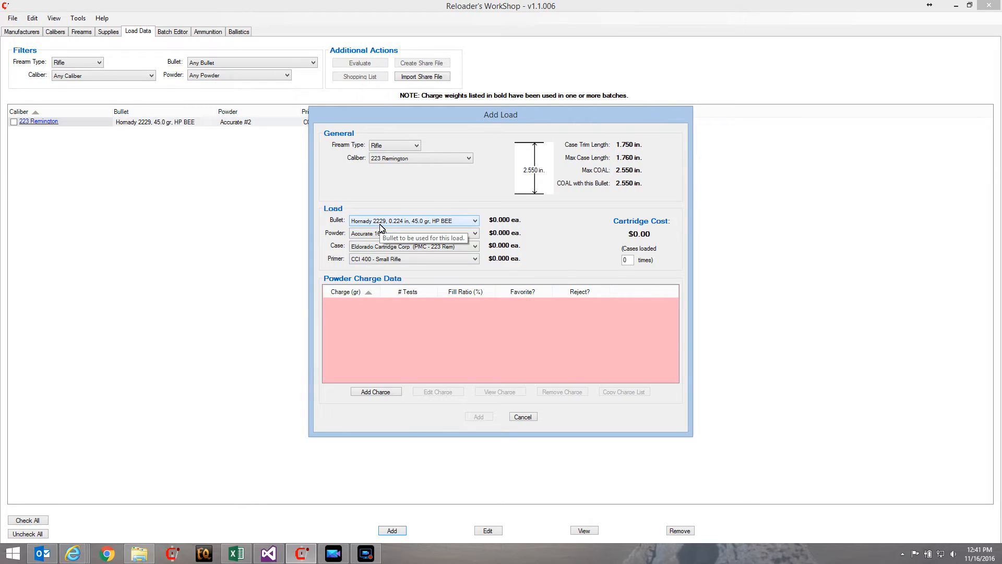
left_click(384, 145)
left_click(386, 155)
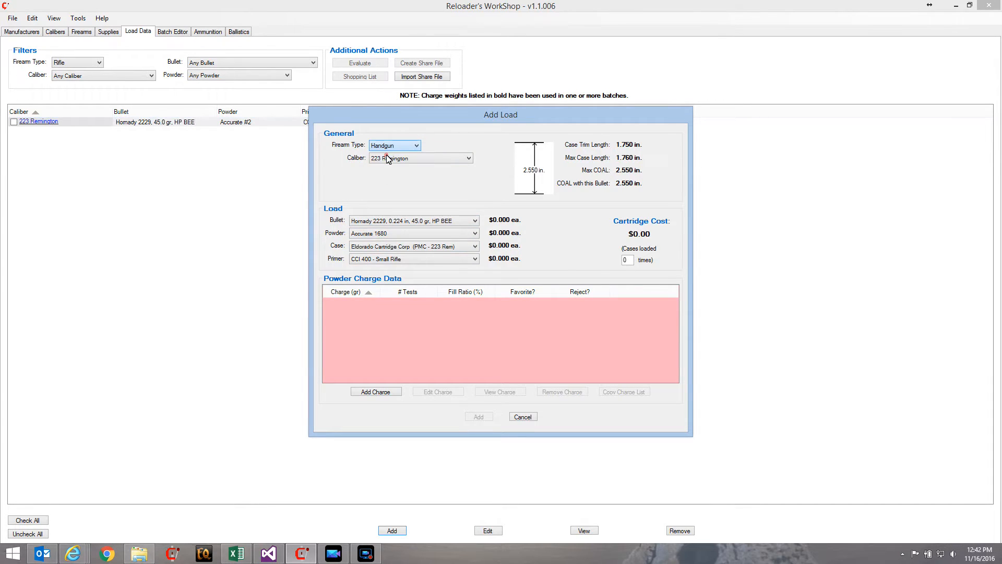
left_click(381, 221)
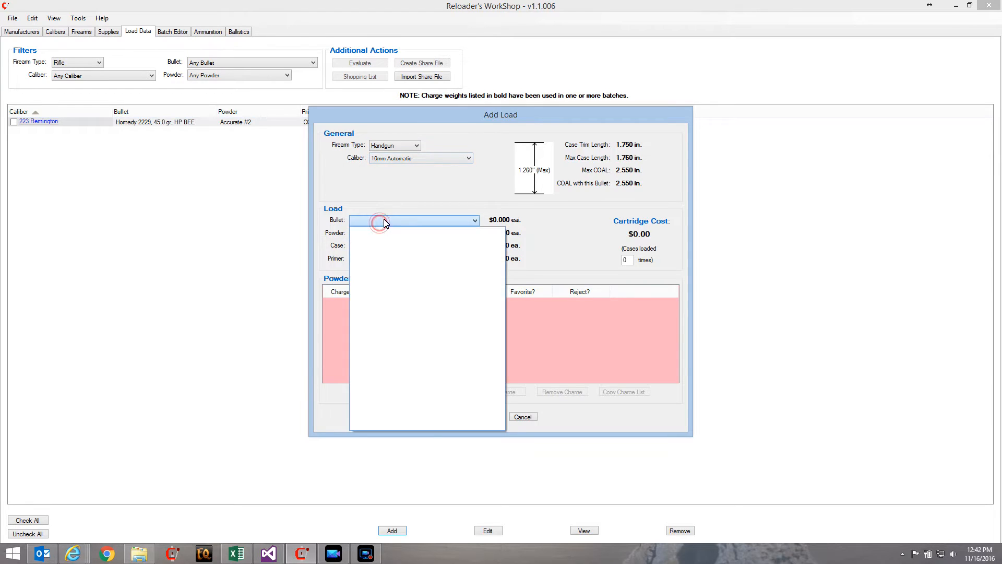
left_click(381, 220)
- Set the handgun load's caliber to 223 Remington and check the bullets offered for it
left_click(399, 159)
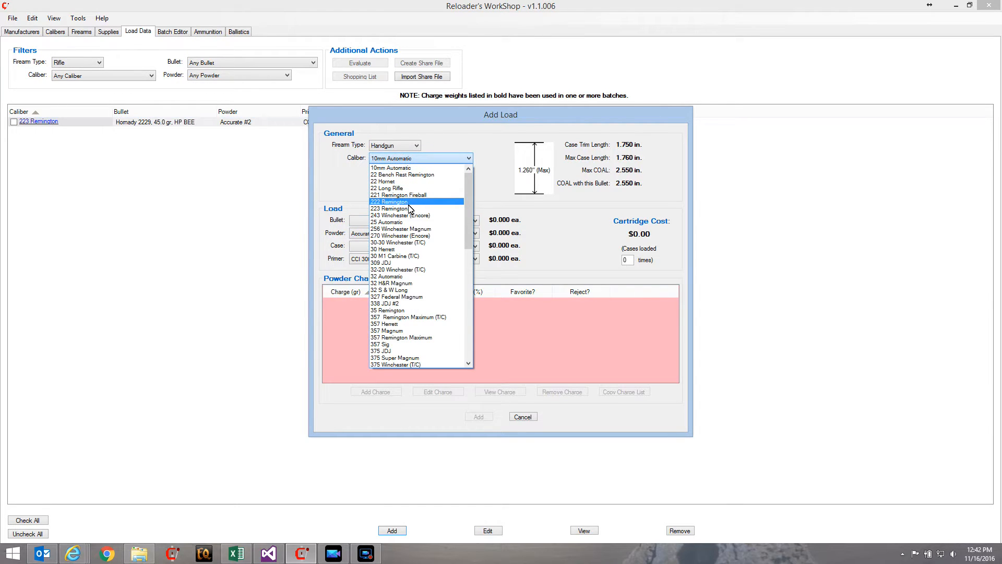
left_click(410, 208)
left_click(416, 221)
left_click(414, 222)
- Switch the new load to firearm type Rifle with caliber 223 Remington
left_click(396, 146)
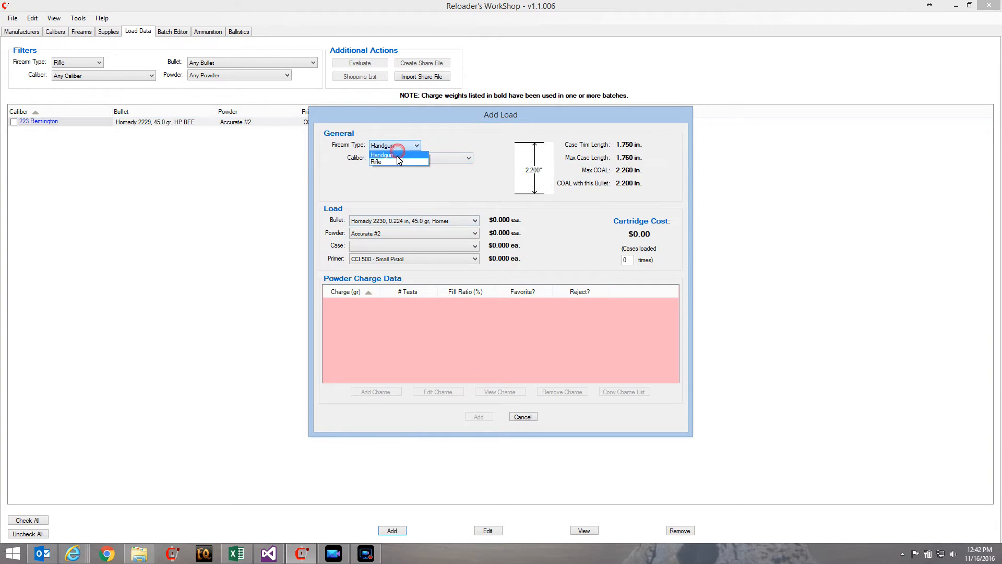
left_click(397, 162)
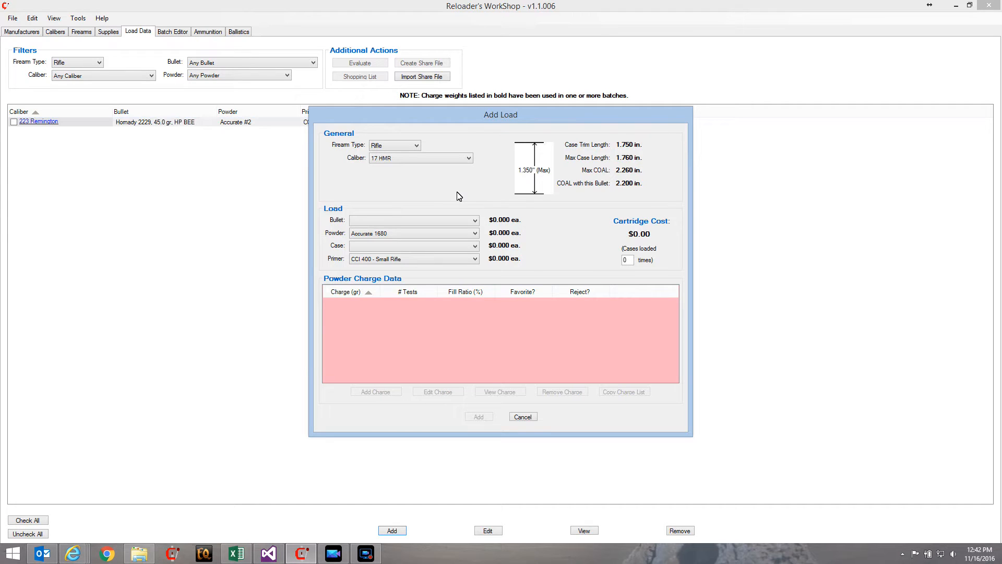
left_click(396, 159)
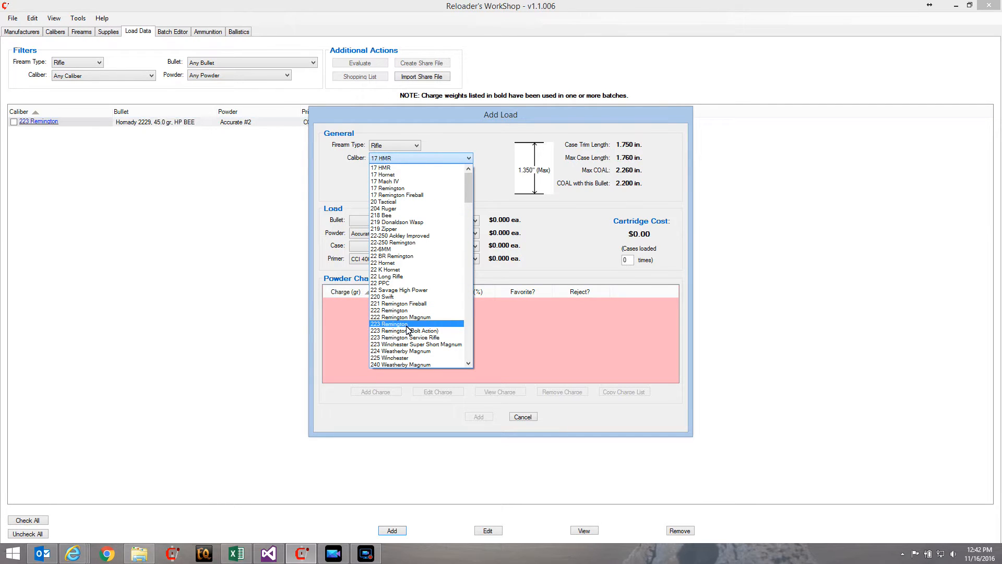
left_click(395, 324)
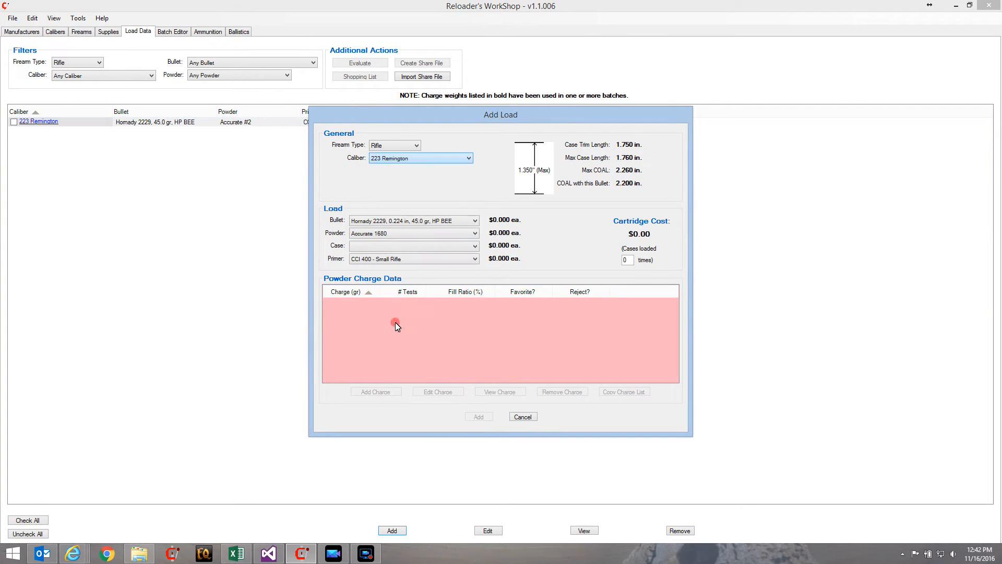
- Look through the bullets offered for the 223 Remington rifle load
left_click(405, 222)
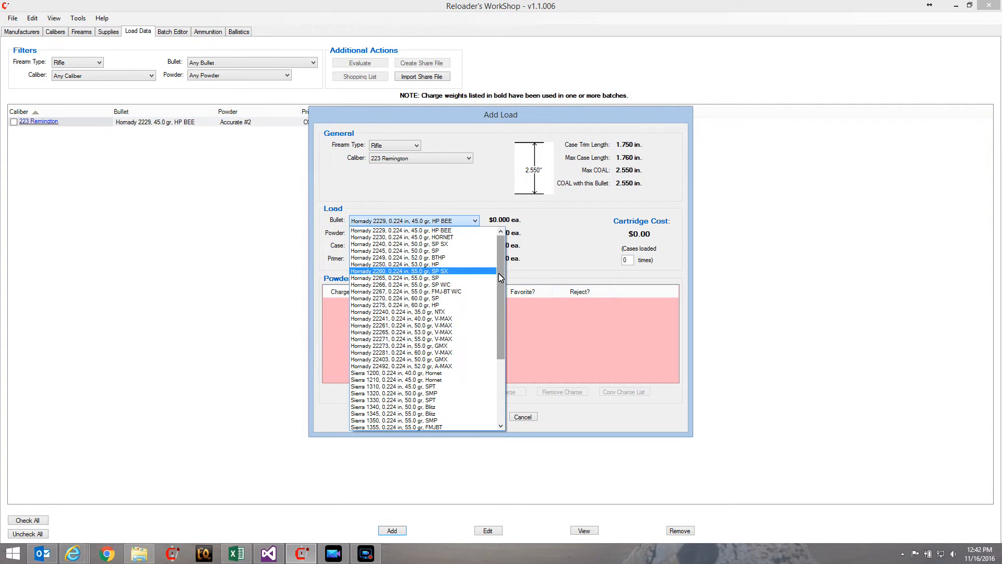
scroll(505, 326, "down", 3)
scroll(506, 324, "up", 3)
left_click(452, 221)
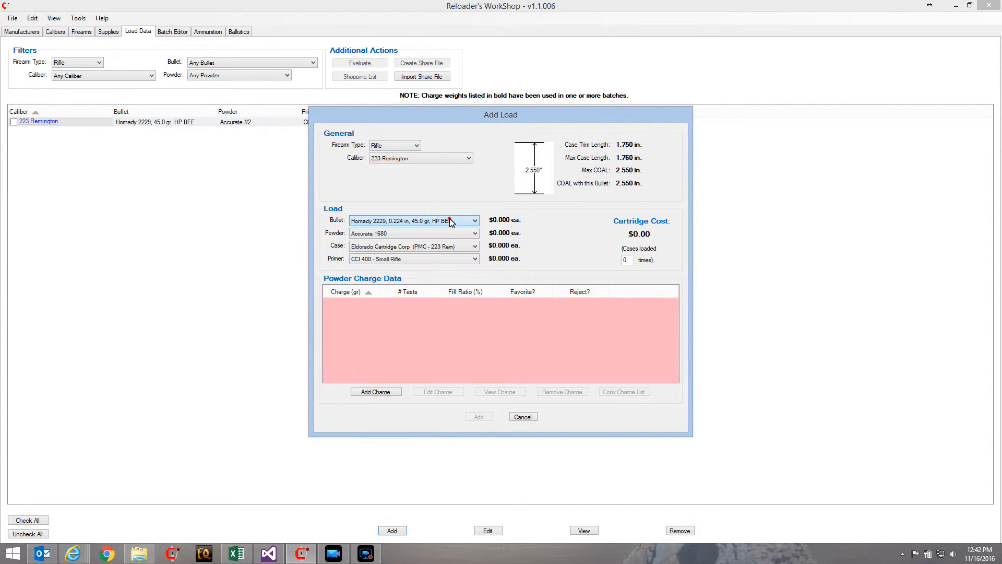
- Examine the powders offered for the 223 Remington rifle load and discard the new load
left_click(396, 233)
scroll(460, 272, "down", 2)
scroll(454, 261, "up", 2)
left_click(425, 232)
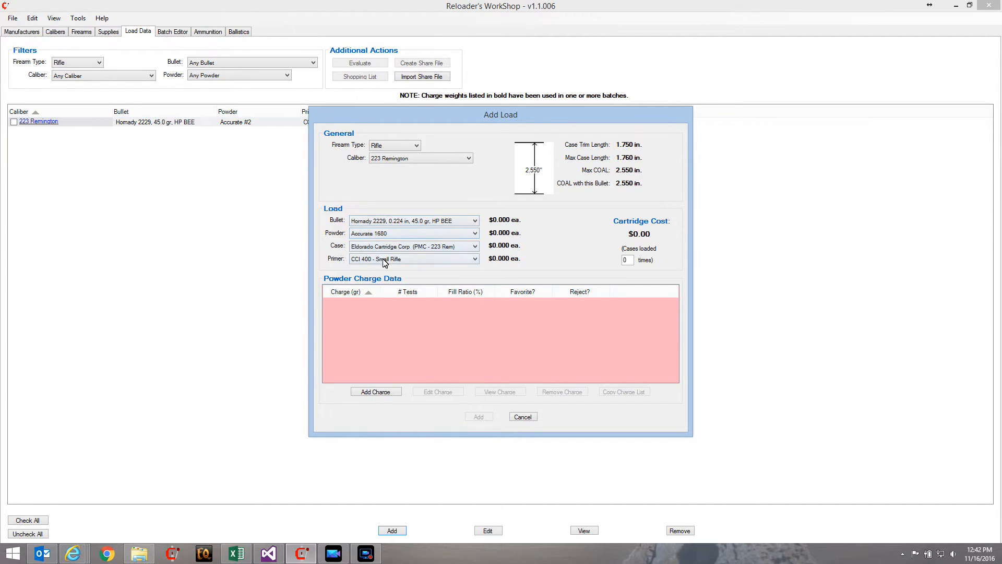
left_click(401, 235)
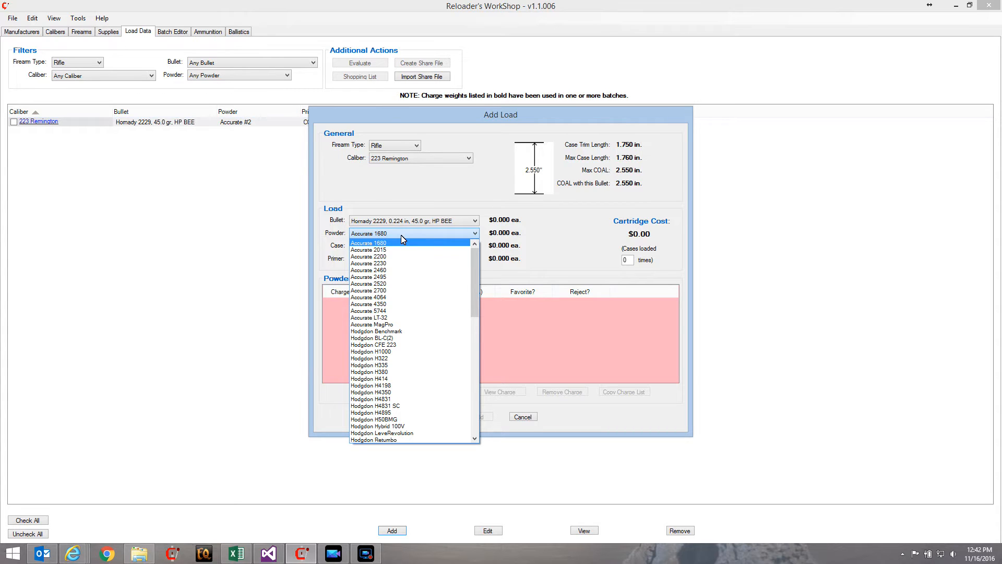
left_click(478, 272)
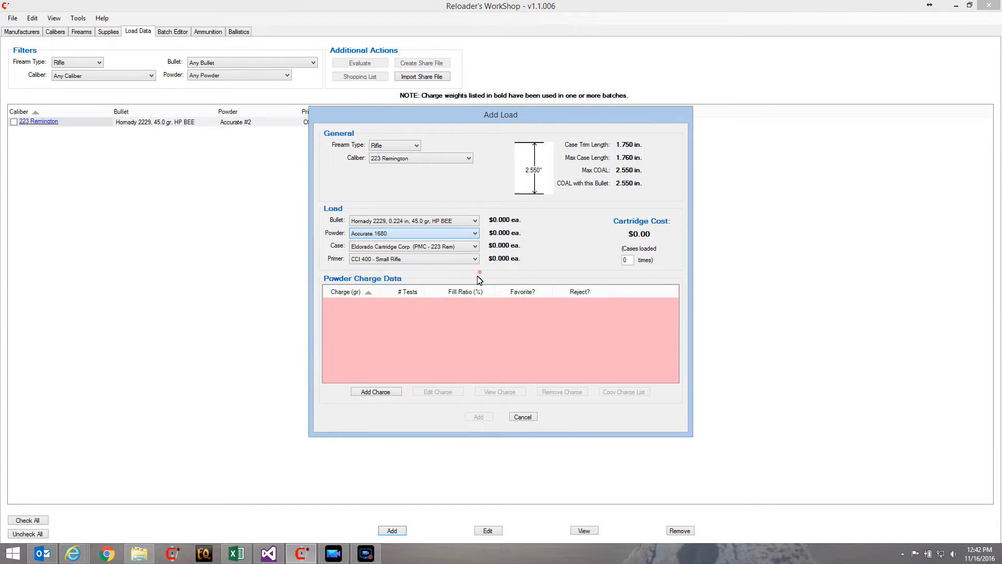
left_click(432, 233)
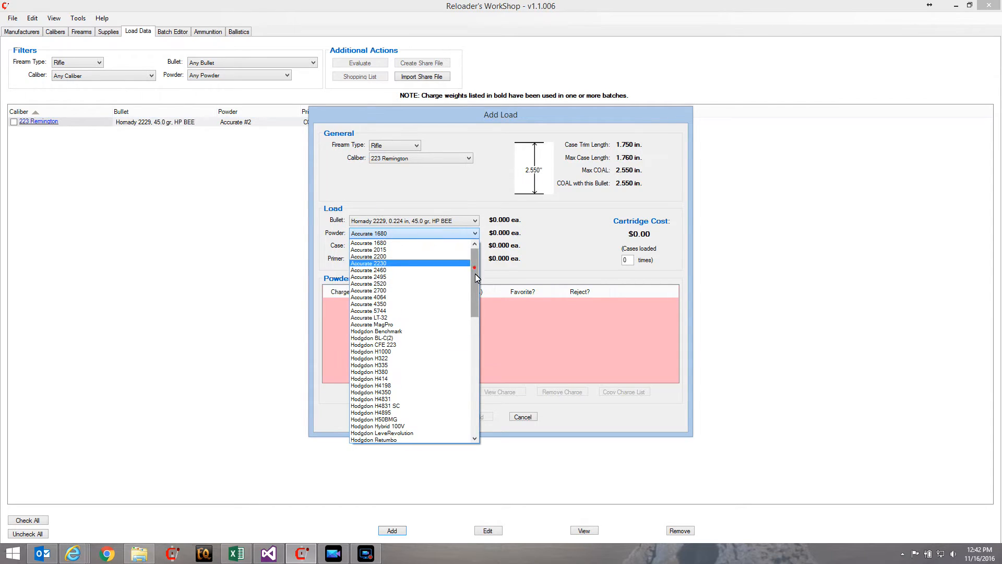
mouse_move(475, 271)
left_mouse_down()
mouse_move(482, 392)
mouse_move(471, 267)
left_mouse_up()
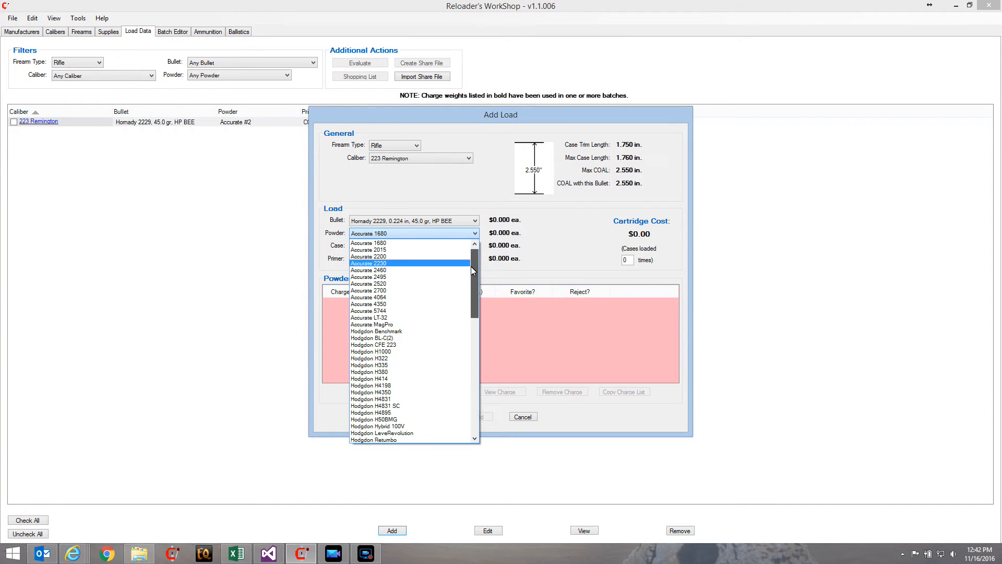
left_click(410, 233)
left_click(523, 417)
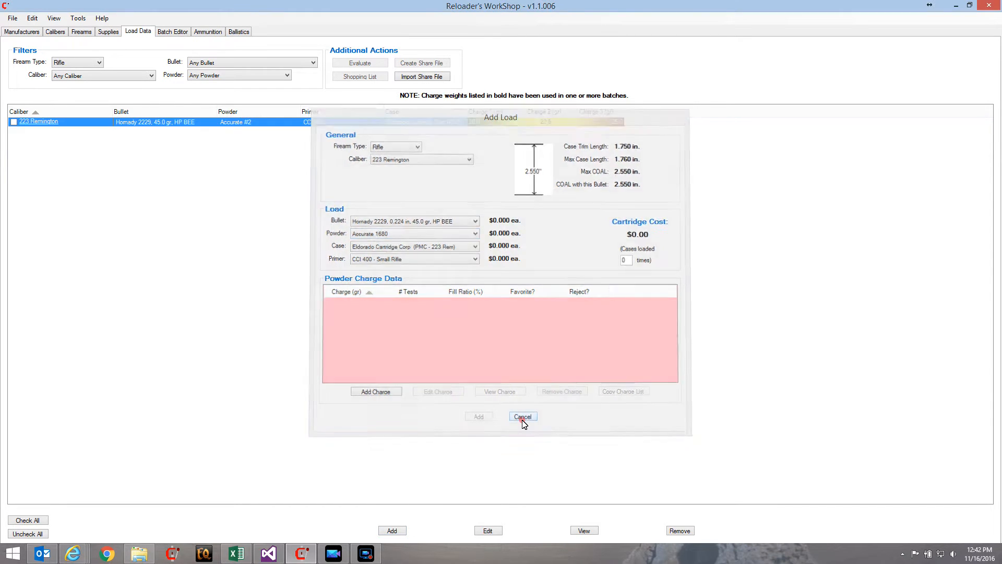
- Enable cross use for the Accurate #2 handgun powder in the supplies and save the change
left_click(111, 33)
left_click(28, 141)
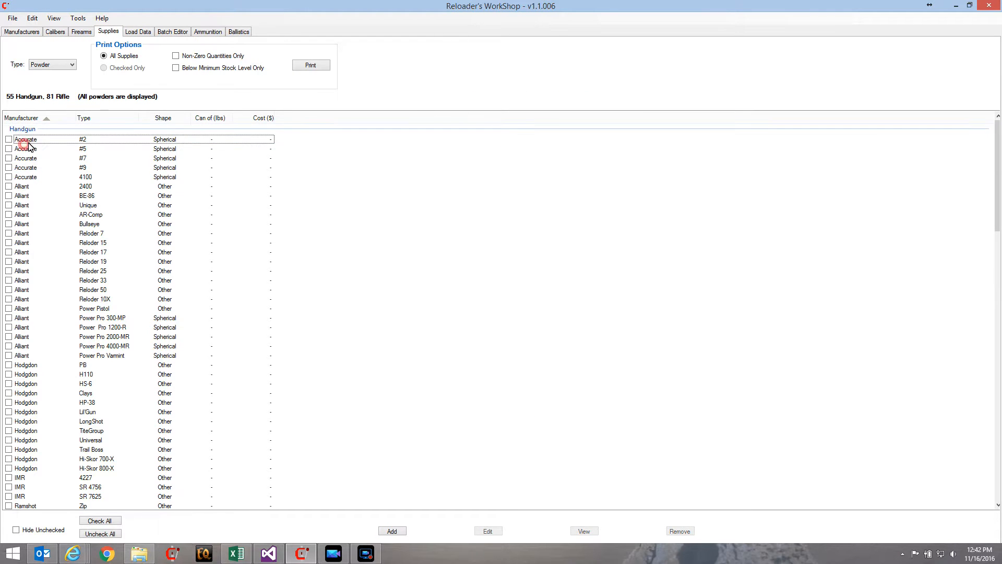
left_click(488, 533)
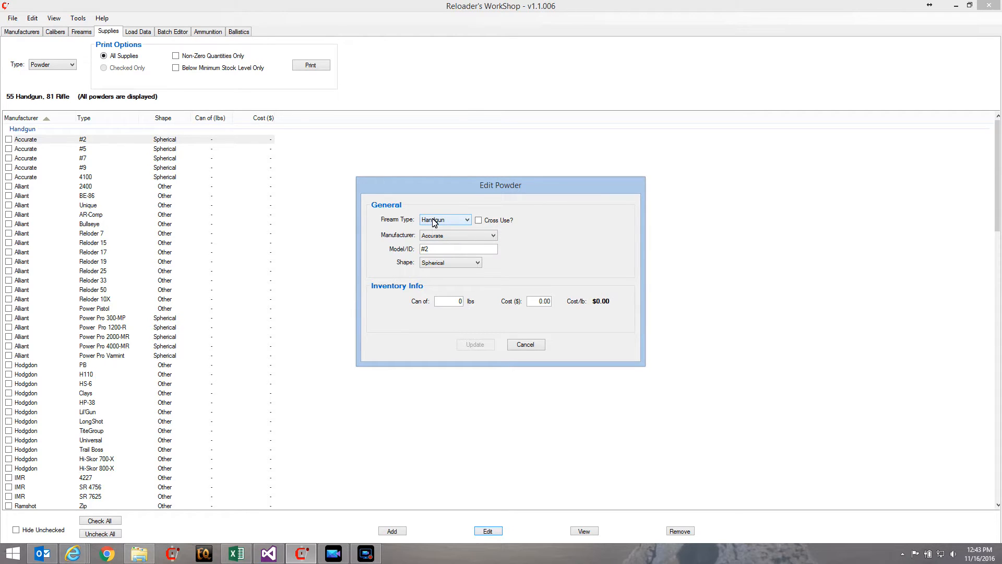
left_click(480, 223)
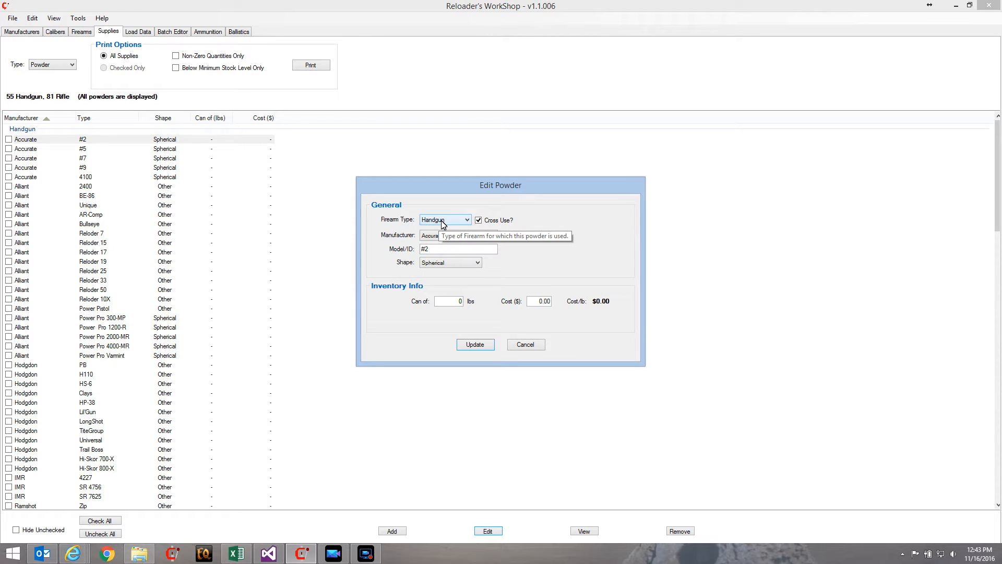
left_click(478, 221)
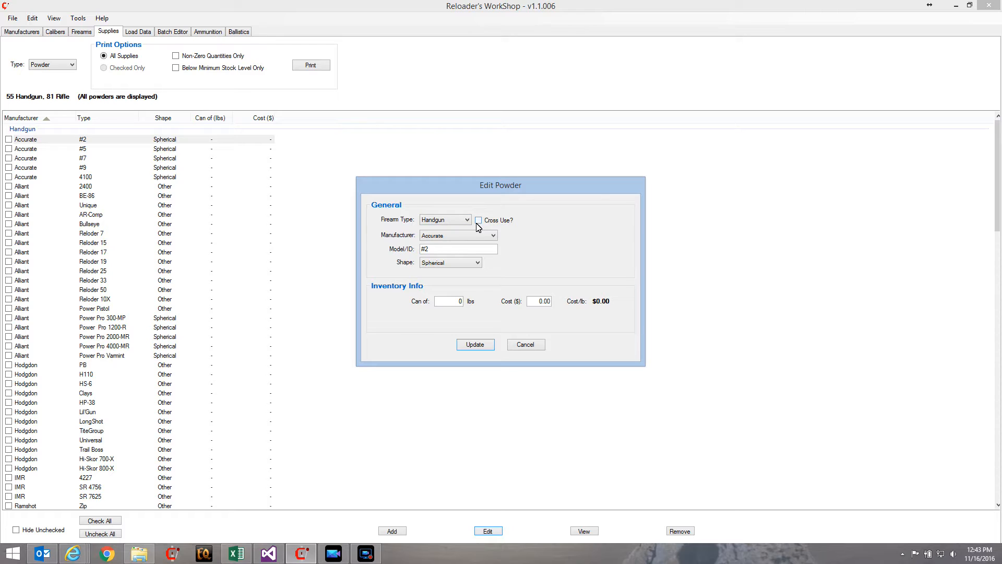
left_click(477, 220)
left_click(484, 344)
- Start another new load in the load data and examine the powders offered for the 223 Remington rifle caliber
left_click(138, 32)
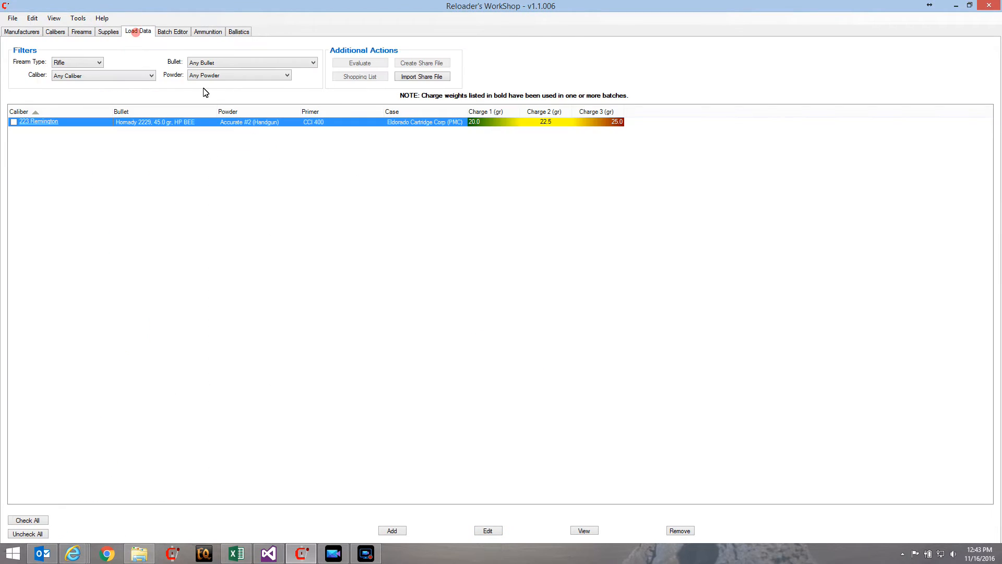
left_click(392, 530)
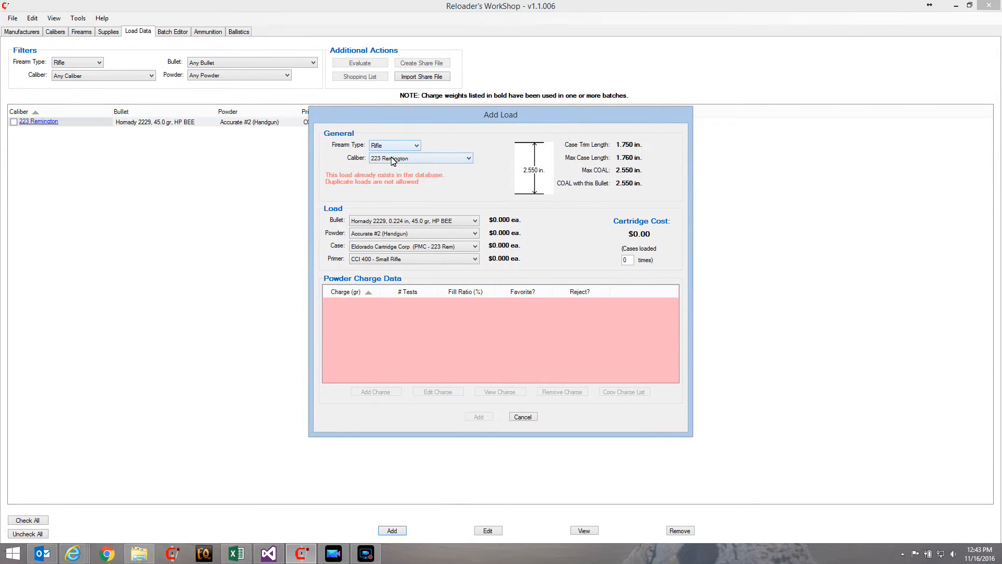
left_click(423, 236)
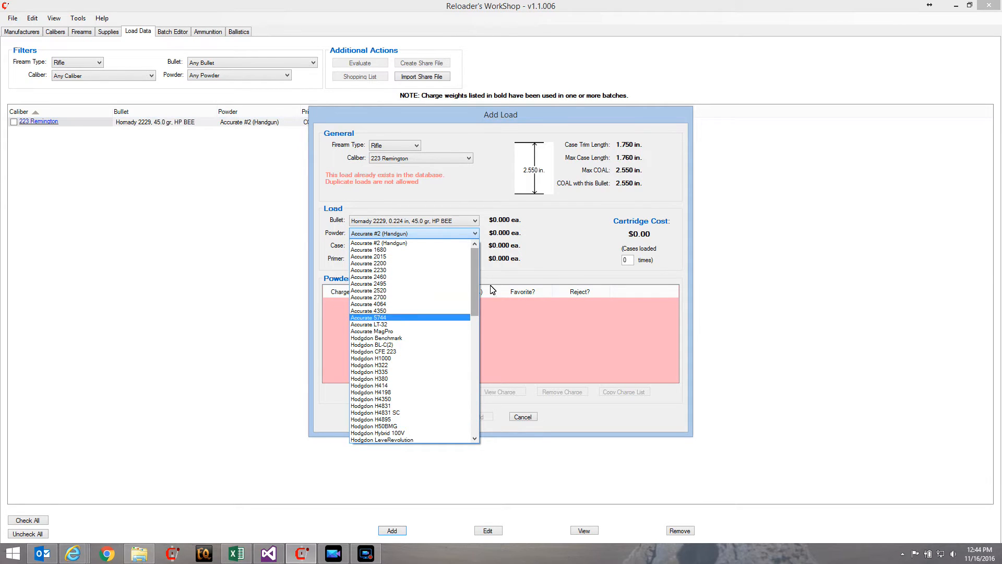
scroll(472, 282, "down", 3)
scroll(472, 282, "up", 3)
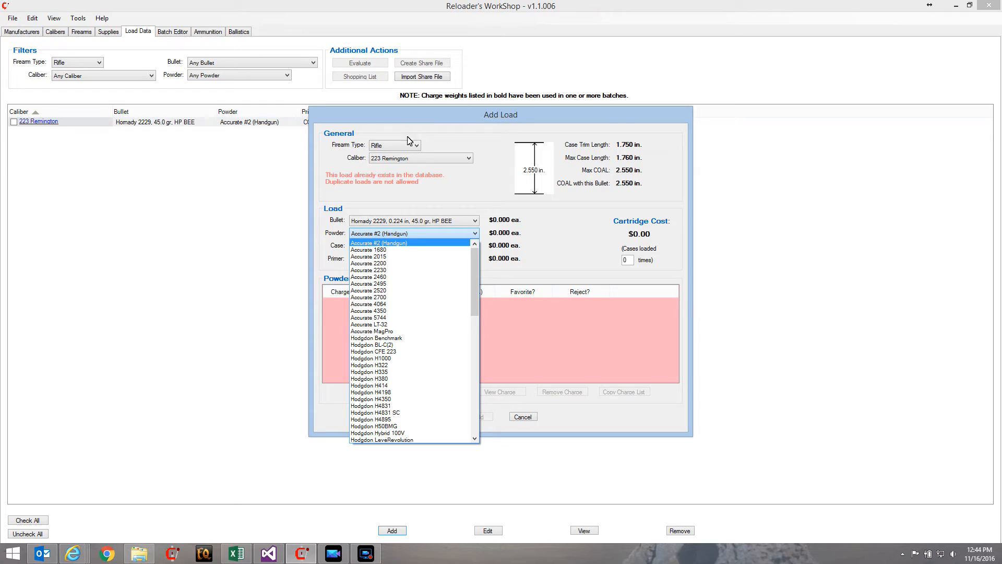
left_click(413, 231)
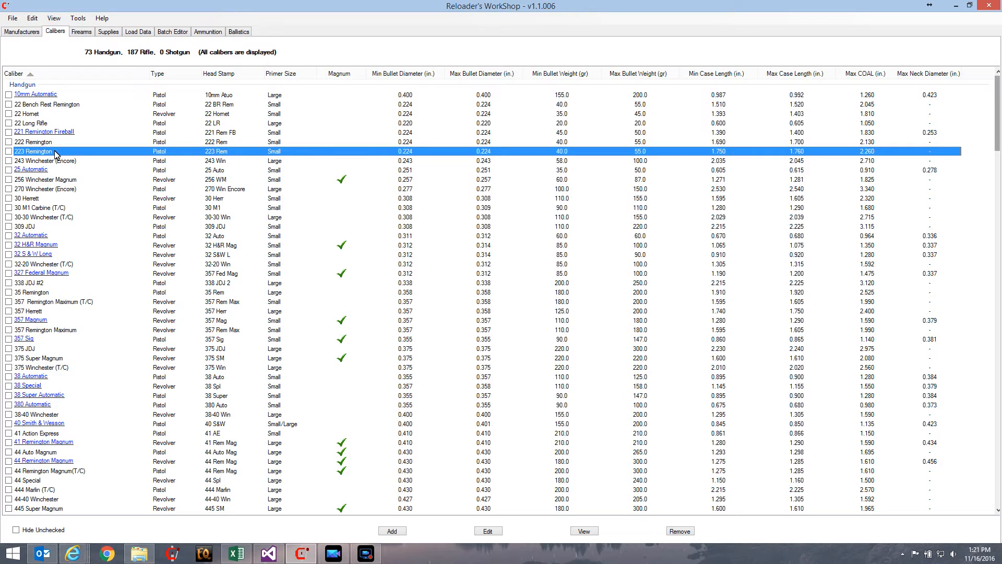
- Review the details of the handgun and rifle 223 Remington calibers, closing each without changes
left_click(488, 531)
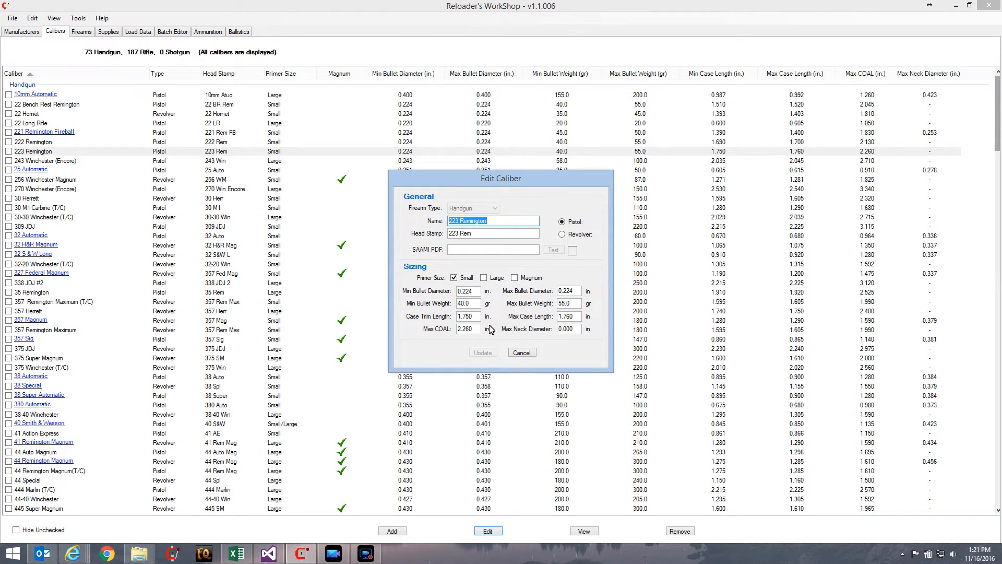
left_click(521, 353)
scroll(307, 364, "down", 9)
scroll(308, 363, "down", 15)
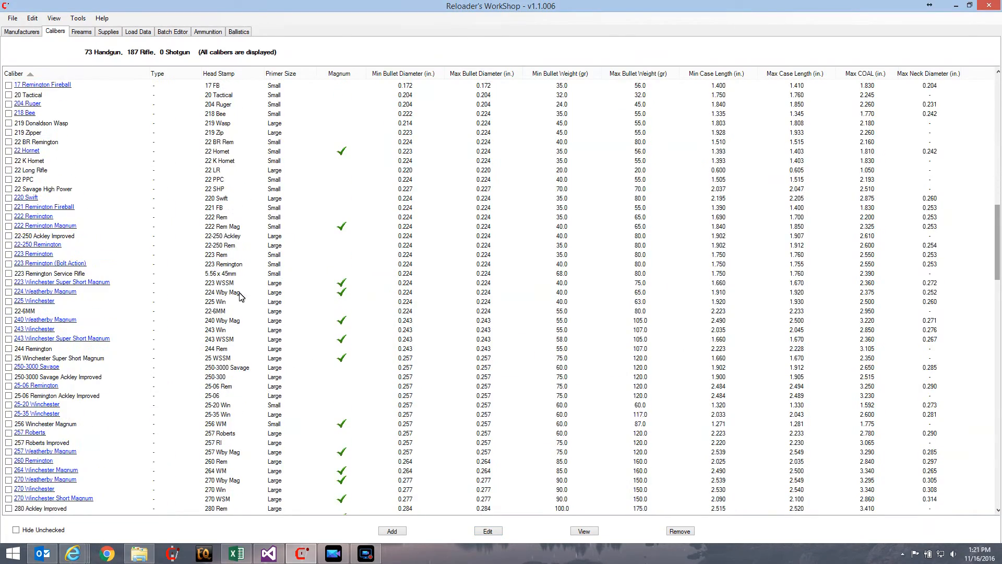
left_click(107, 254)
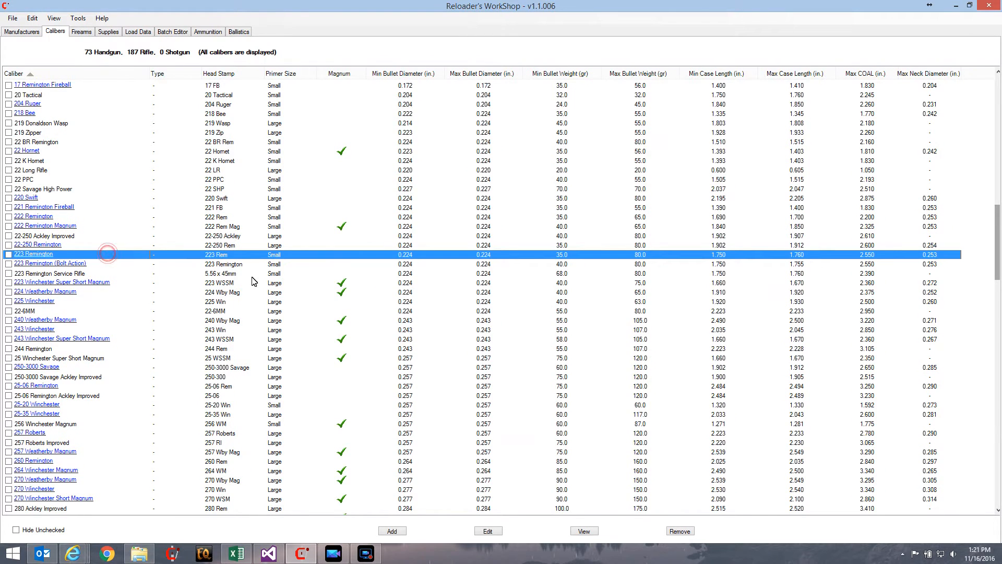
left_click(489, 531)
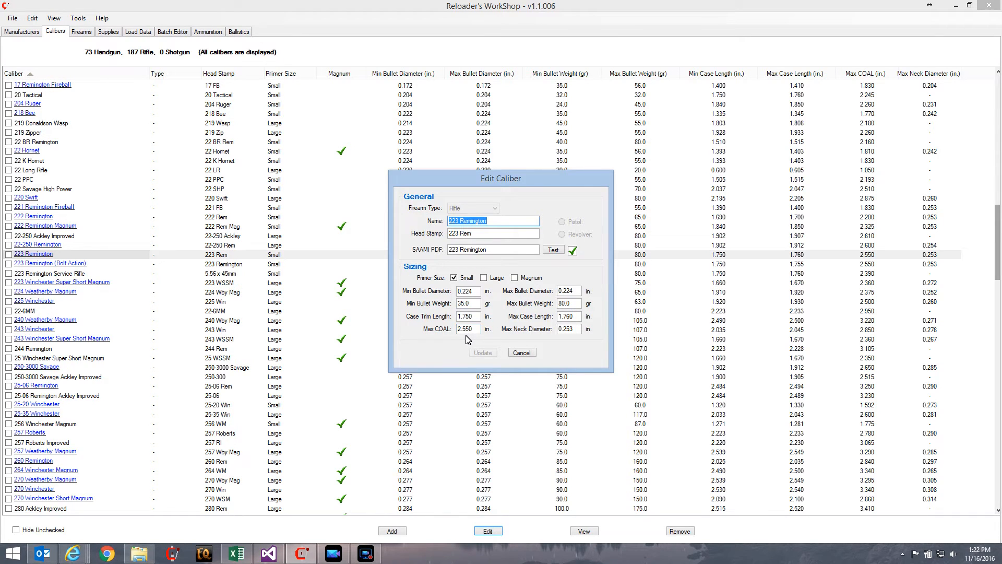
left_click(522, 353)
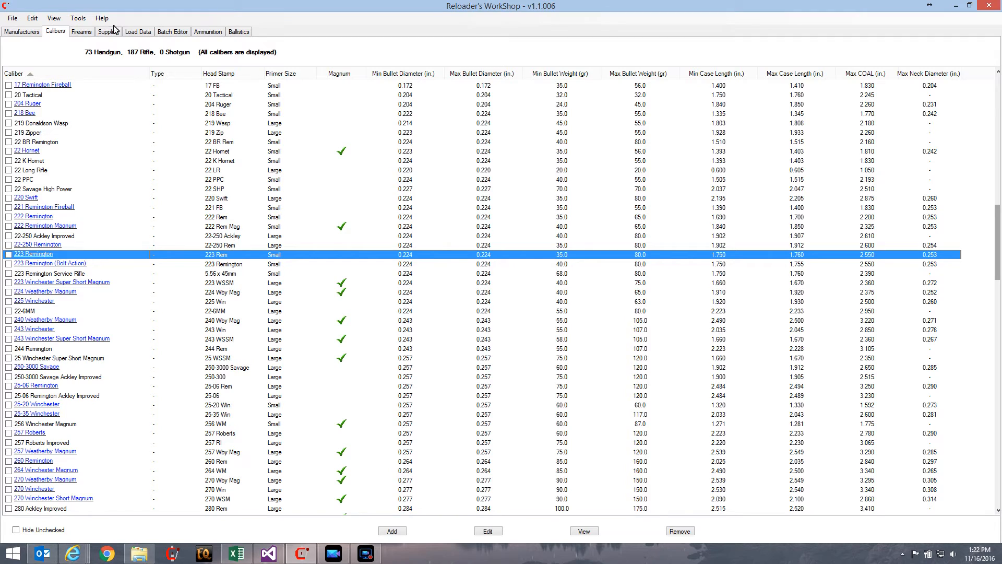
- List the bullets in the supplies and open the details of the Hornady 2229 HP BEE rifle bullet
left_click(149, 33)
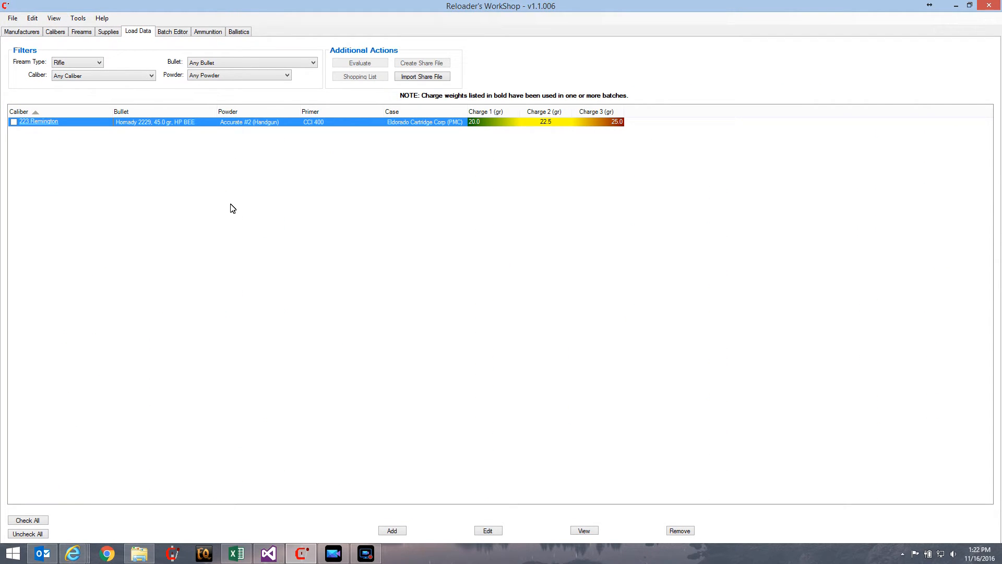
left_click(105, 32)
left_click(58, 65)
left_click(50, 80)
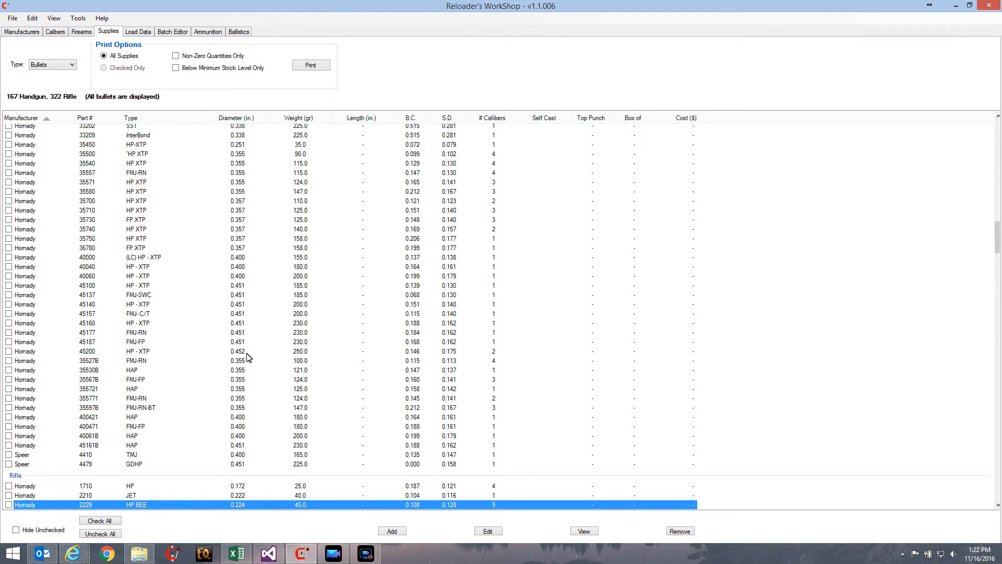
scroll(247, 357, "down", 11)
left_click(108, 187)
double_click(109, 188)
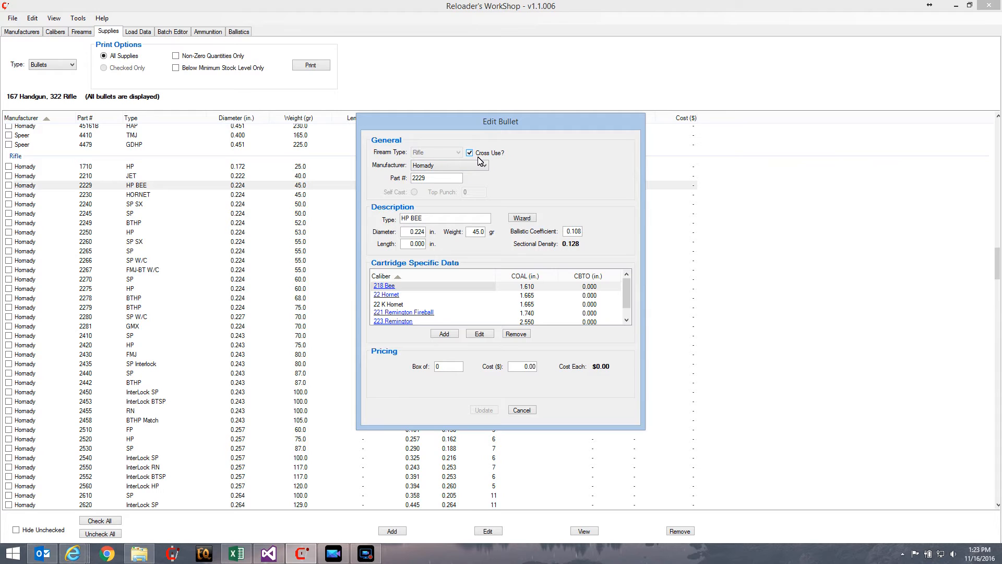
- Start a new load for the 223 Remington handgun caliber, examine the bullets offered, and close it without saving
left_click(521, 410)
left_click(138, 32)
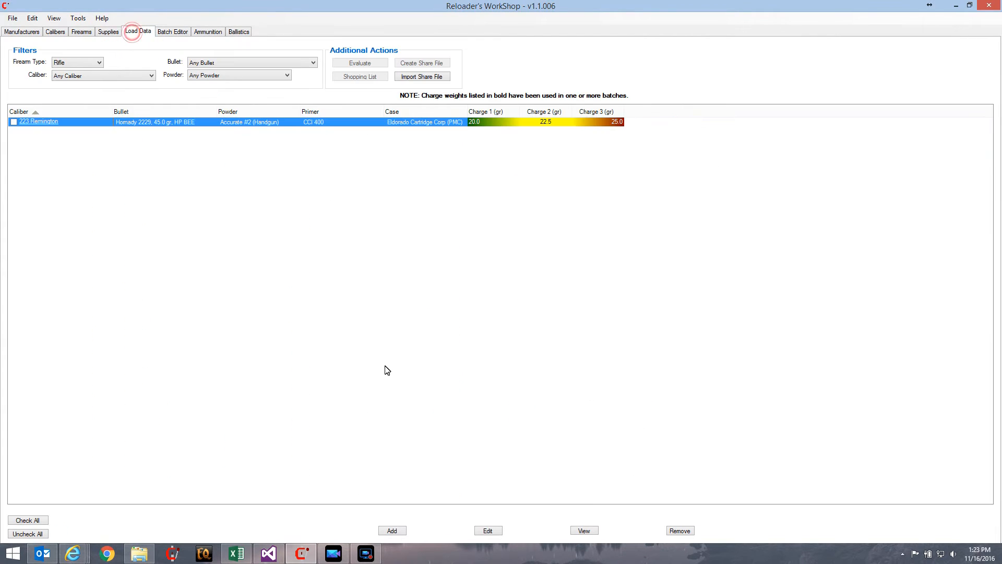
left_click(392, 530)
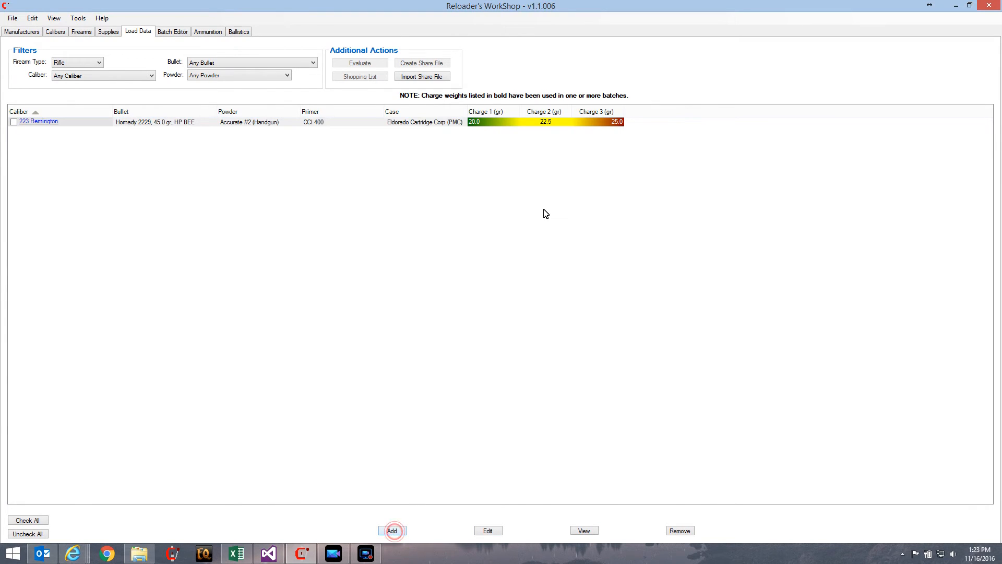
left_click(393, 145)
left_click(389, 160)
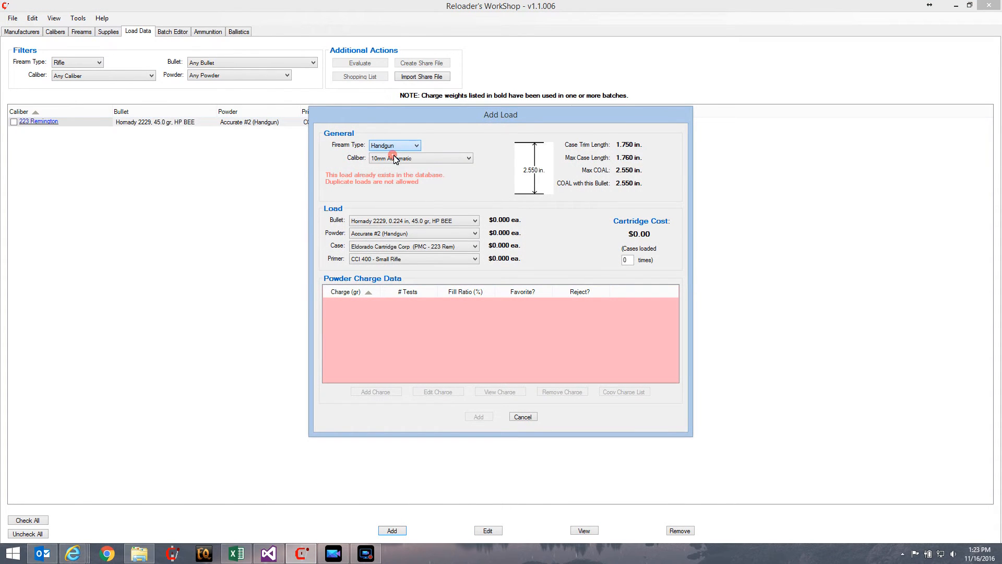
left_click(397, 158)
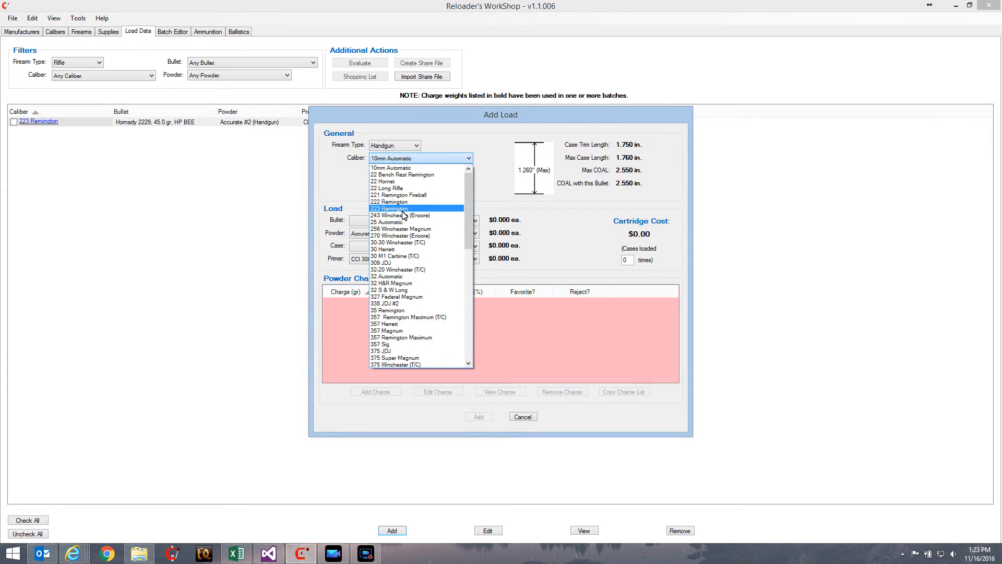
left_click(407, 208)
left_click(417, 221)
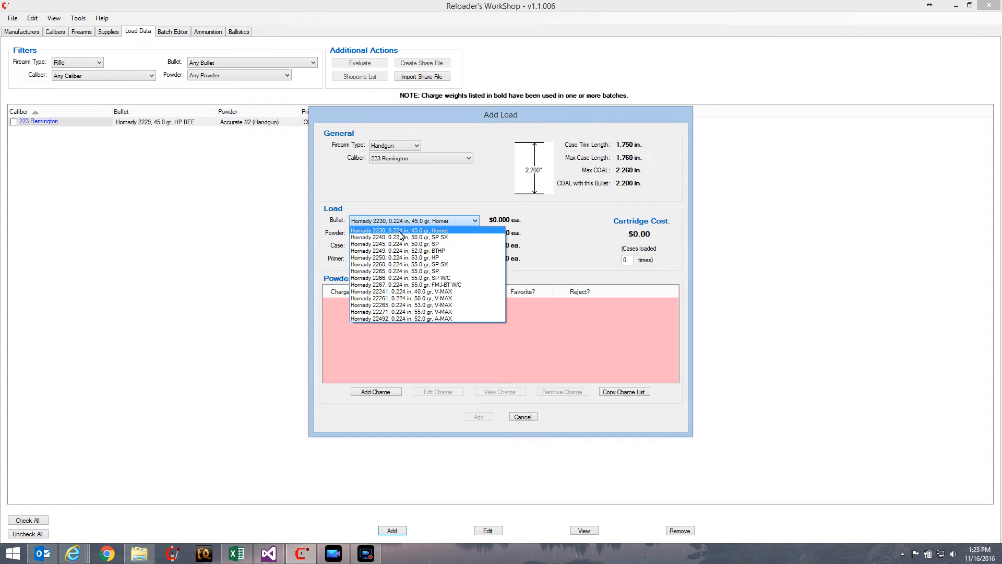
left_click(402, 222)
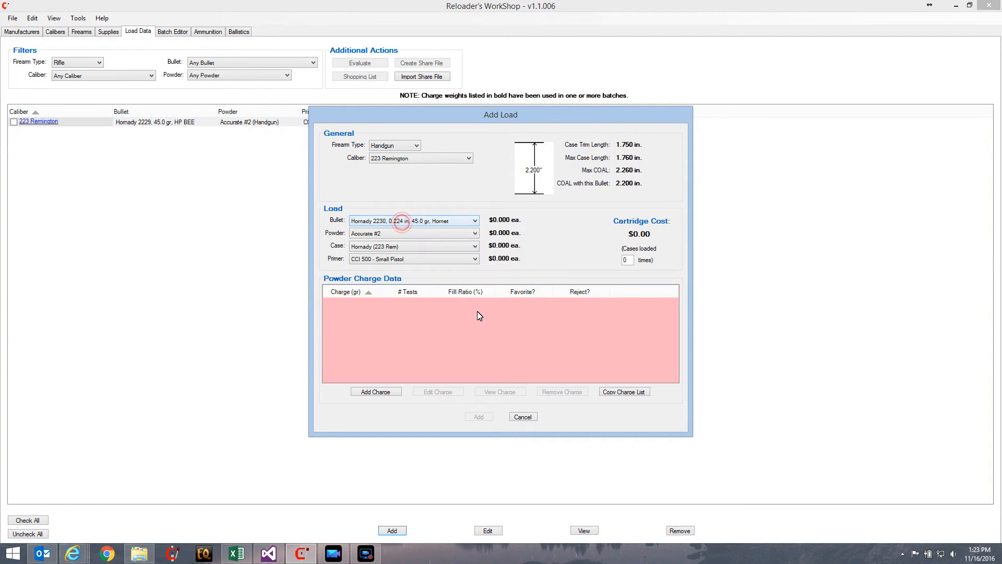
left_click(523, 417)
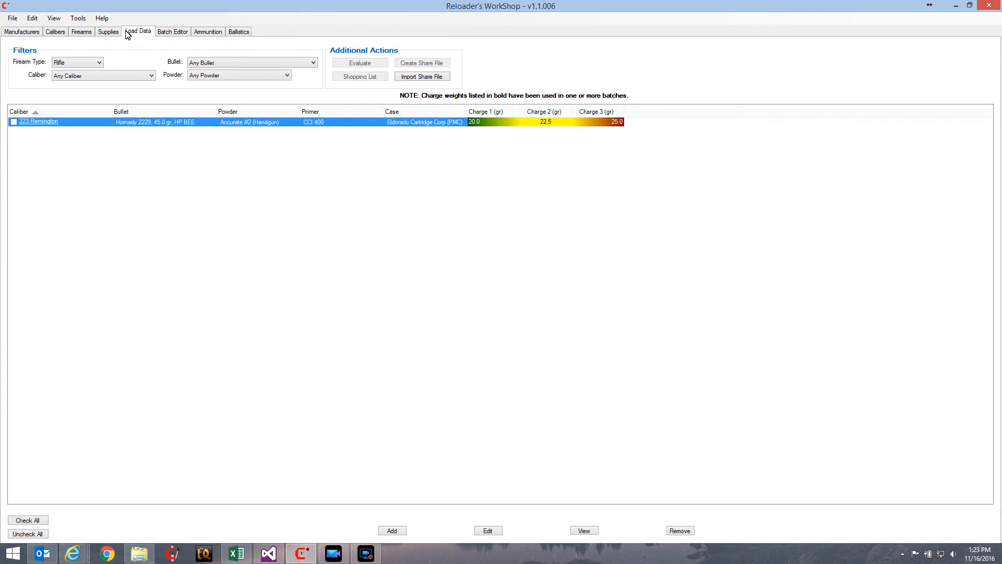
- Add the 223 Remington (Handgun) caliber to the Hornady 2229 HP BEE bullet's cartridge specific data and save the bullet
left_click(107, 31)
left_click(488, 530)
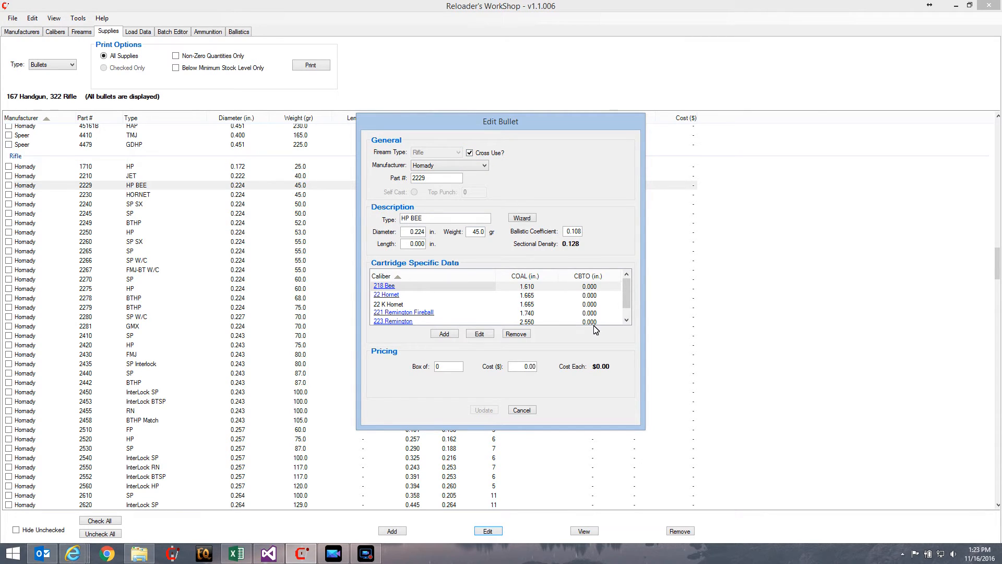
mouse_move(627, 291)
left_mouse_down()
mouse_move(628, 305)
mouse_move(629, 287)
left_mouse_up()
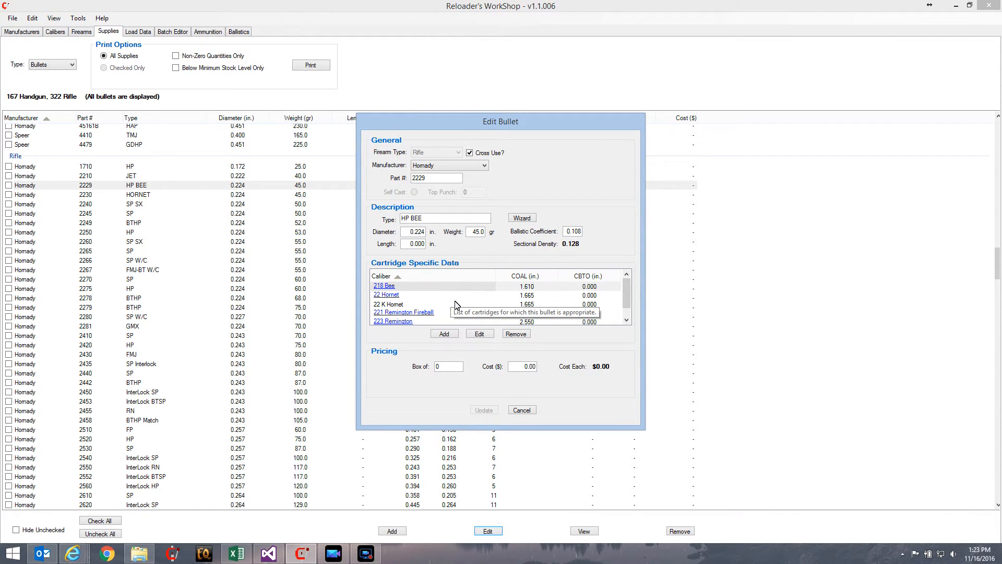
left_click_drag(626, 292, 604, 312)
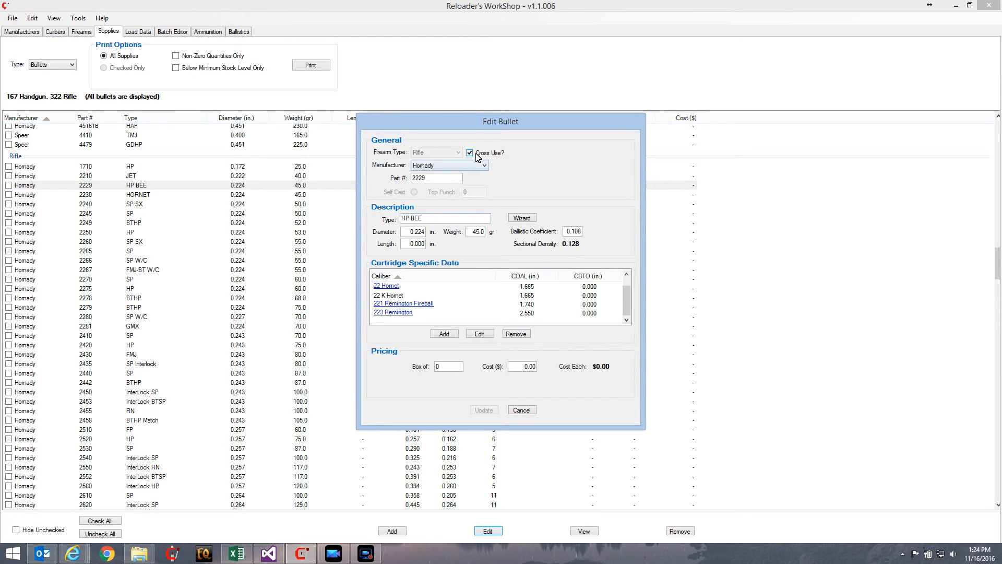
left_click(447, 334)
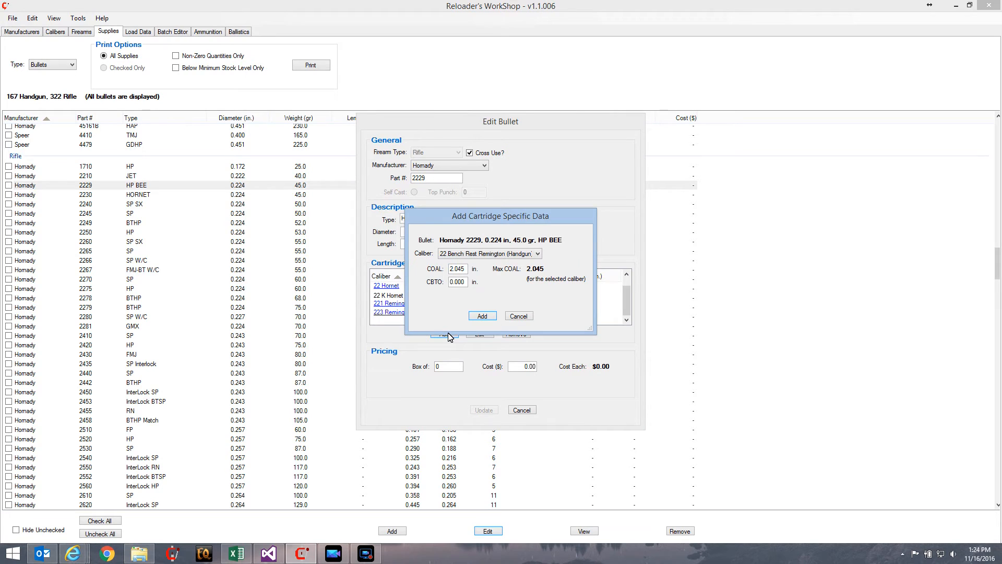
left_click(487, 255)
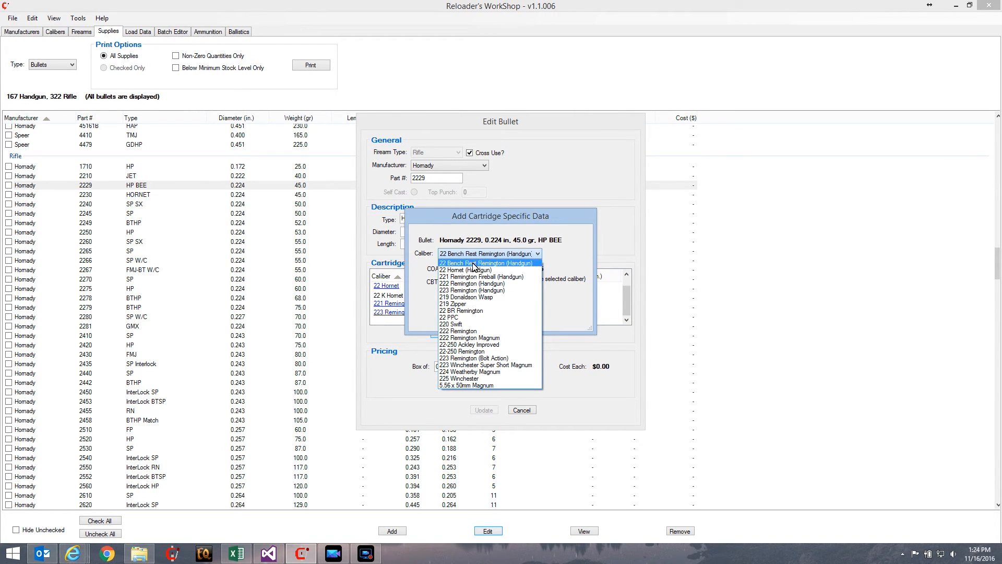
left_click(459, 290)
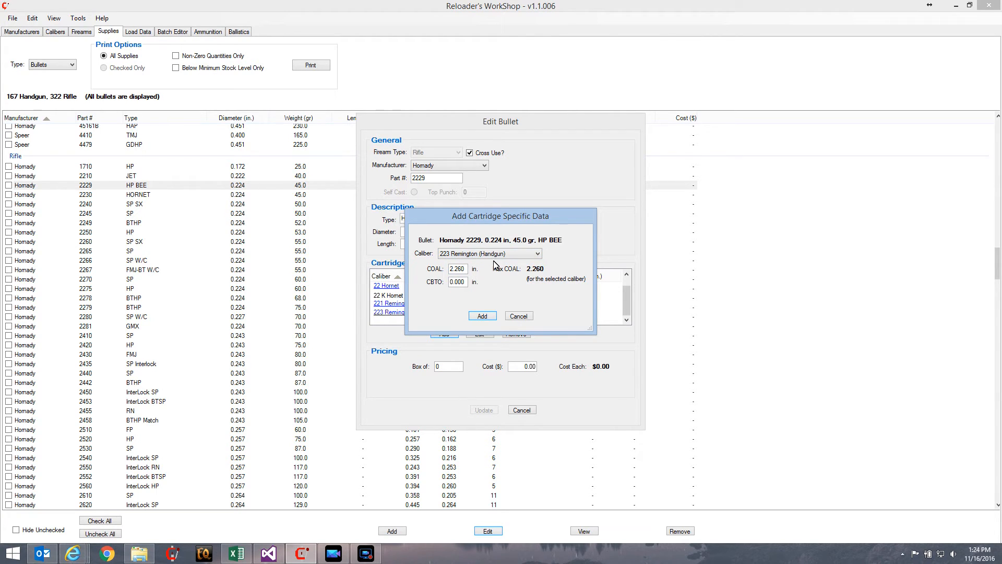
left_click(482, 317)
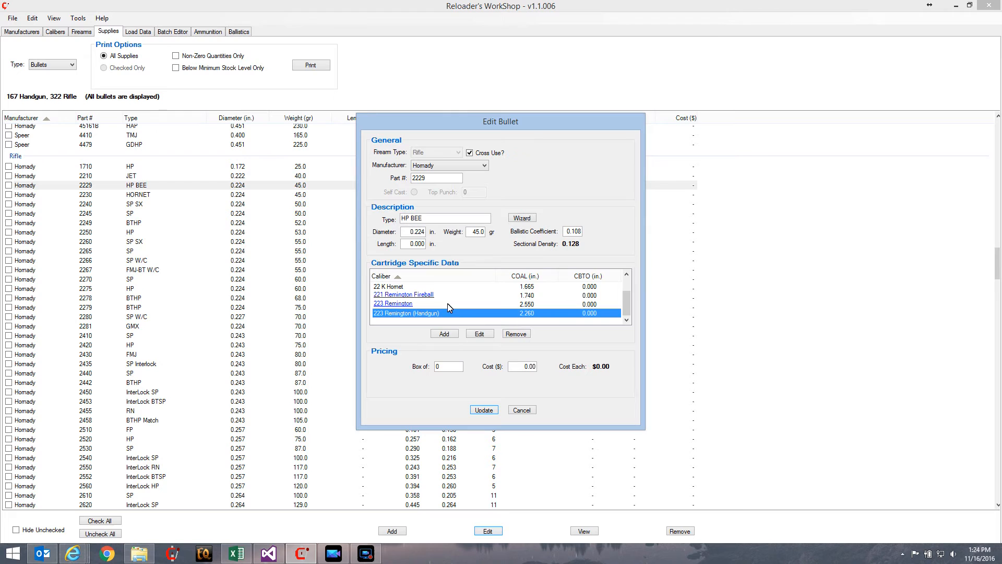
left_click(490, 412)
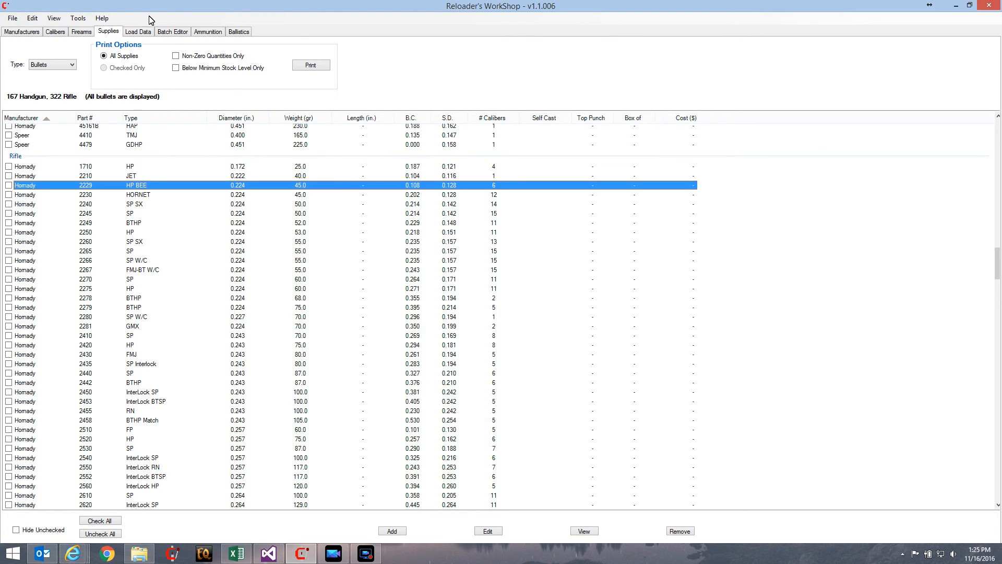
- Start a new handgun load in 223 Remington, choose the Hornady 2229 HP BEE (Rifle) bullet and examine the bullets offered
left_click(139, 32)
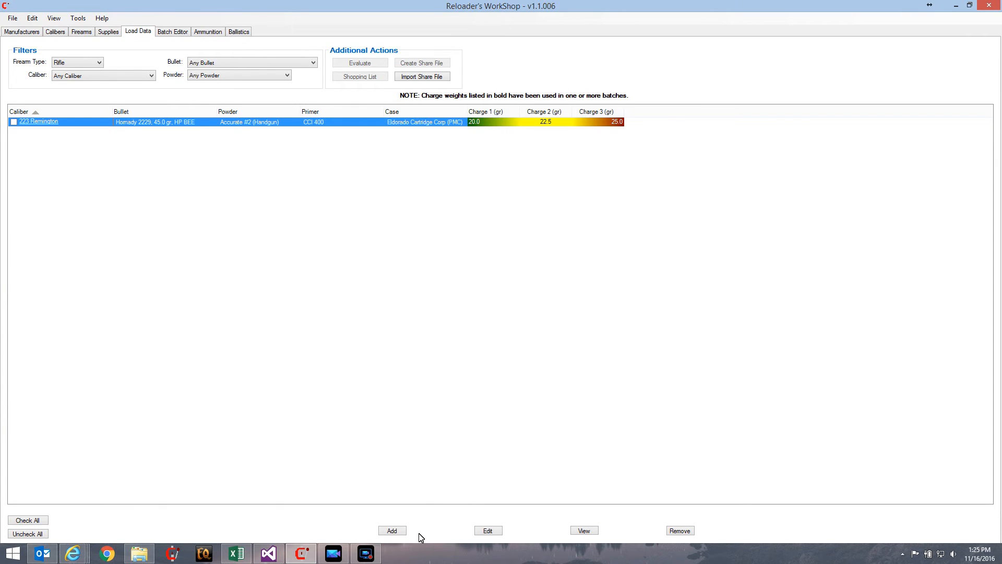
left_click(396, 530)
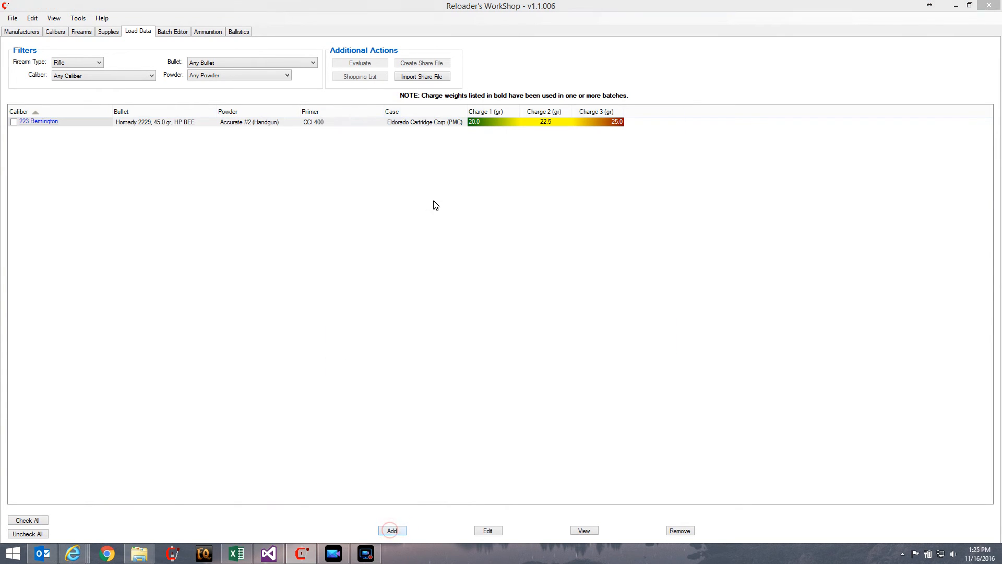
left_click(393, 145)
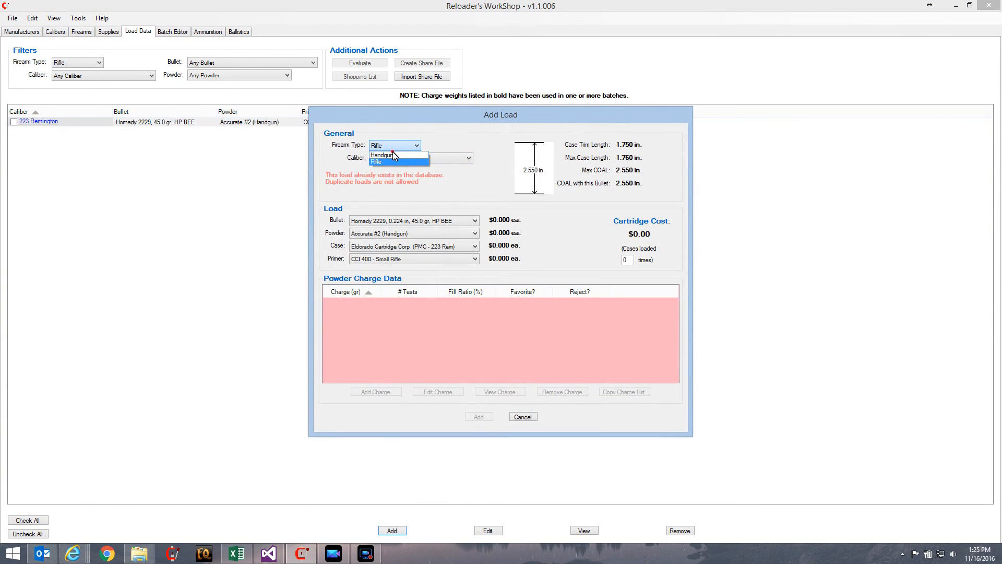
left_click(387, 155)
left_click(417, 158)
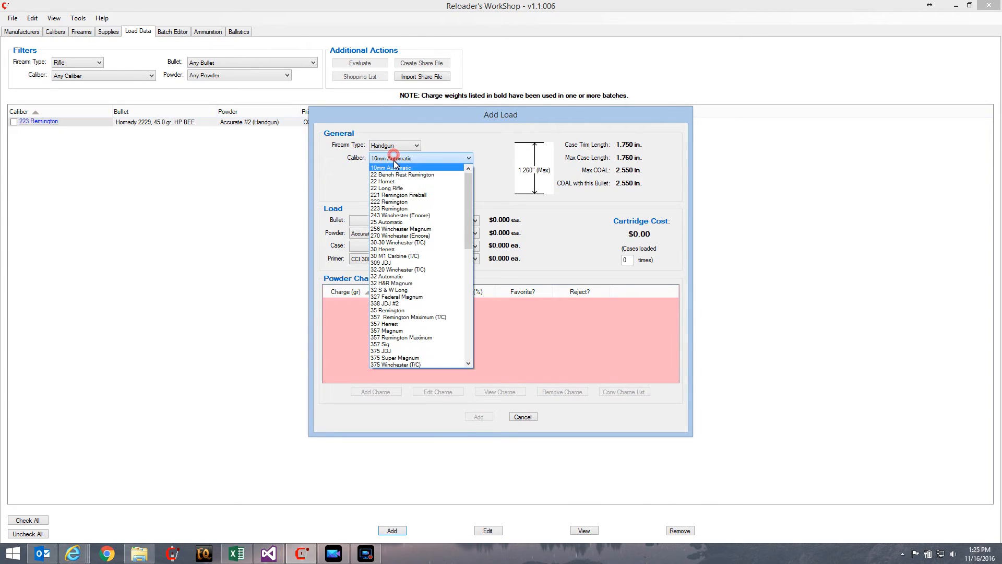
left_click(387, 208)
left_click(387, 221)
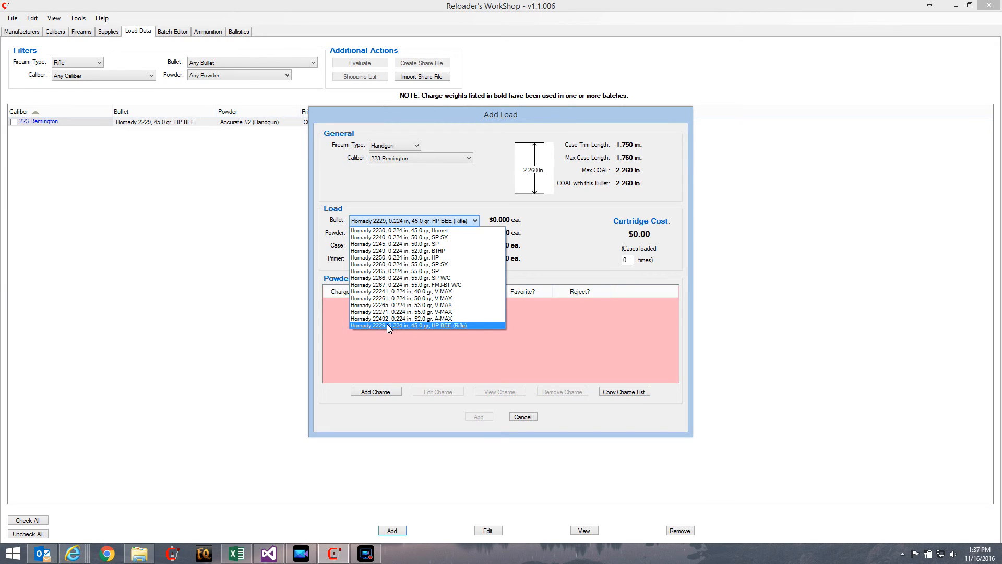
left_click(388, 325)
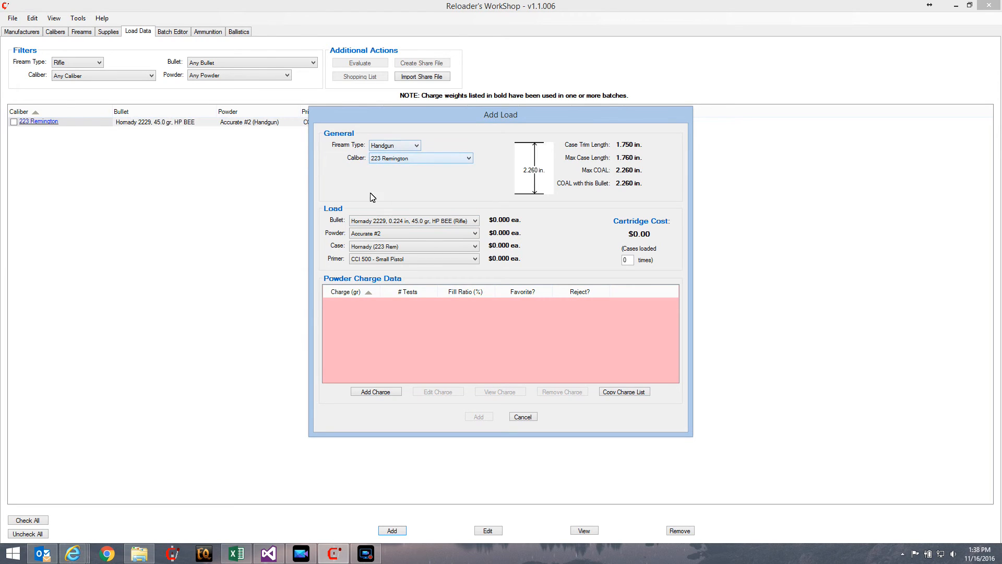
left_click(389, 224)
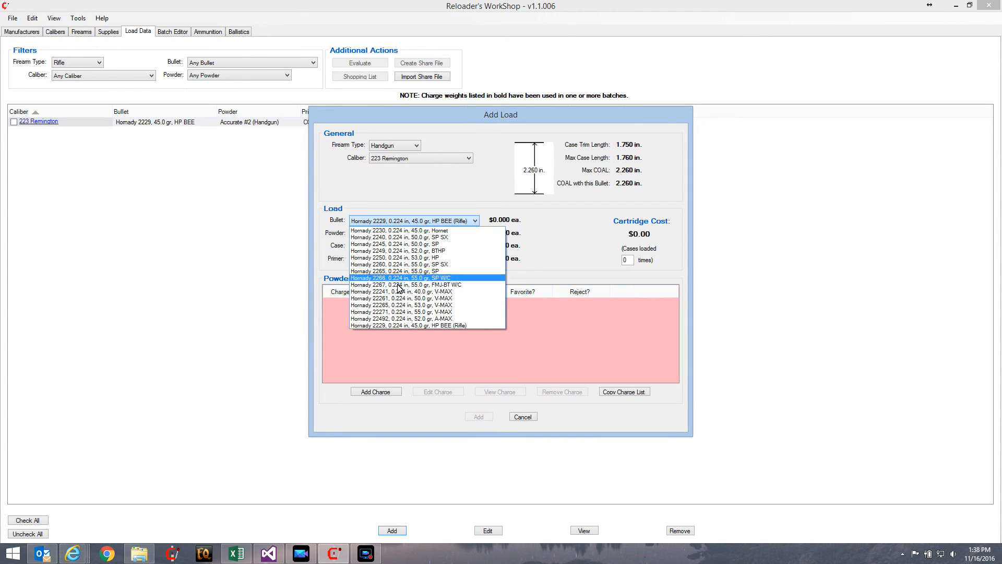
left_click(410, 222)
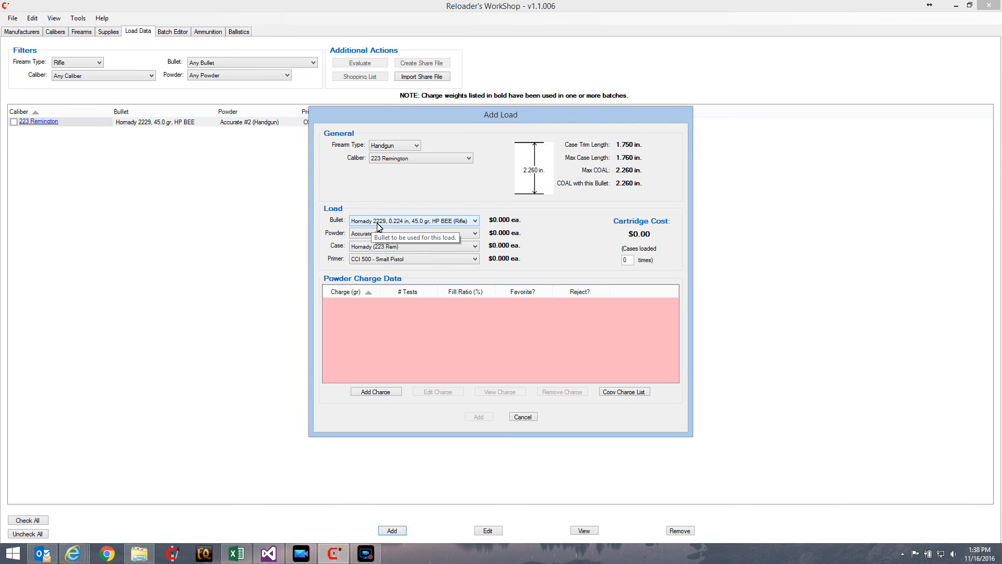
- Switch the new load to the rifle 223 Remington caliber, examine its bullets, and close the load without saving
left_click(396, 146)
left_click(392, 162)
left_click(392, 158)
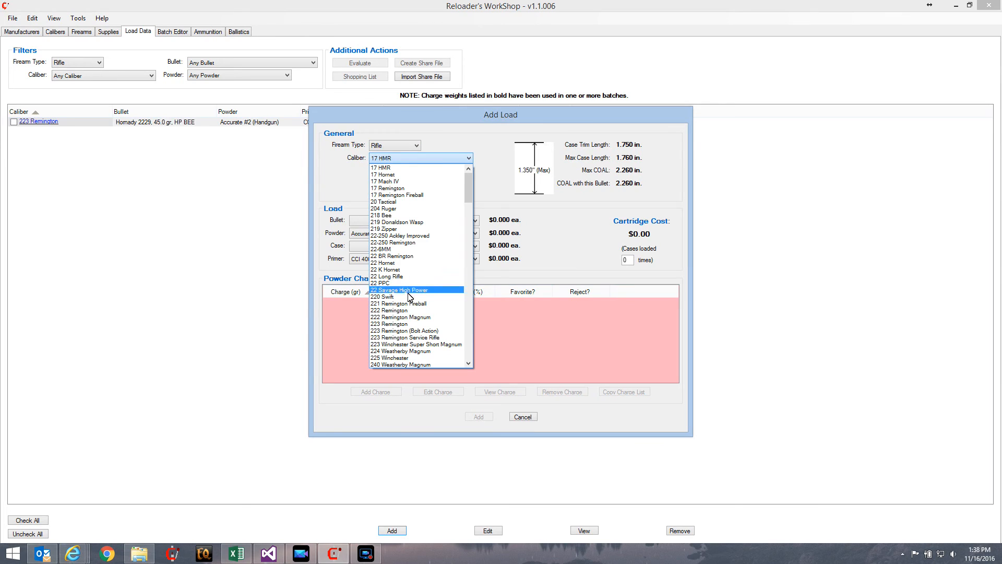
left_click(407, 324)
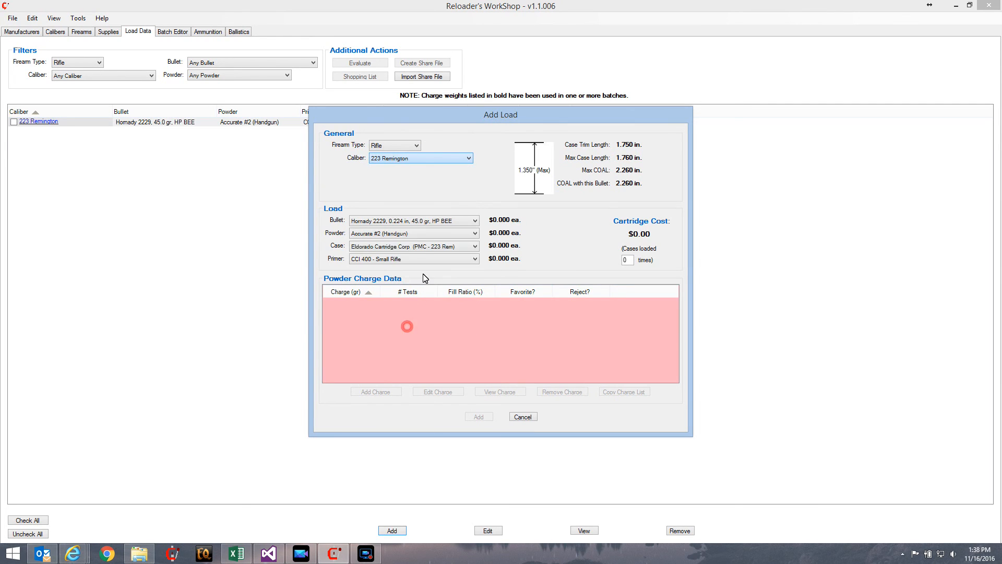
left_click(413, 224)
left_click(414, 222)
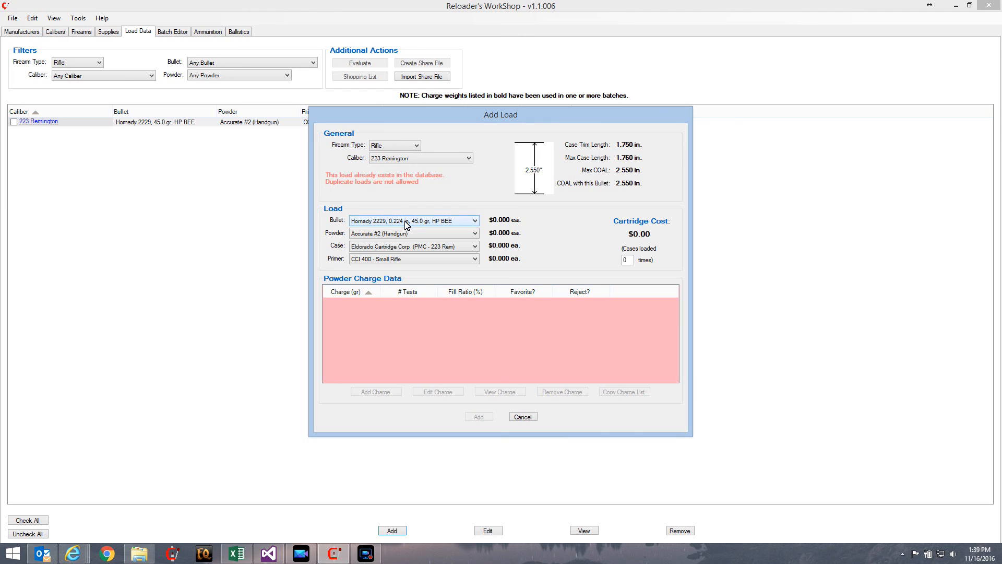
left_click(525, 417)
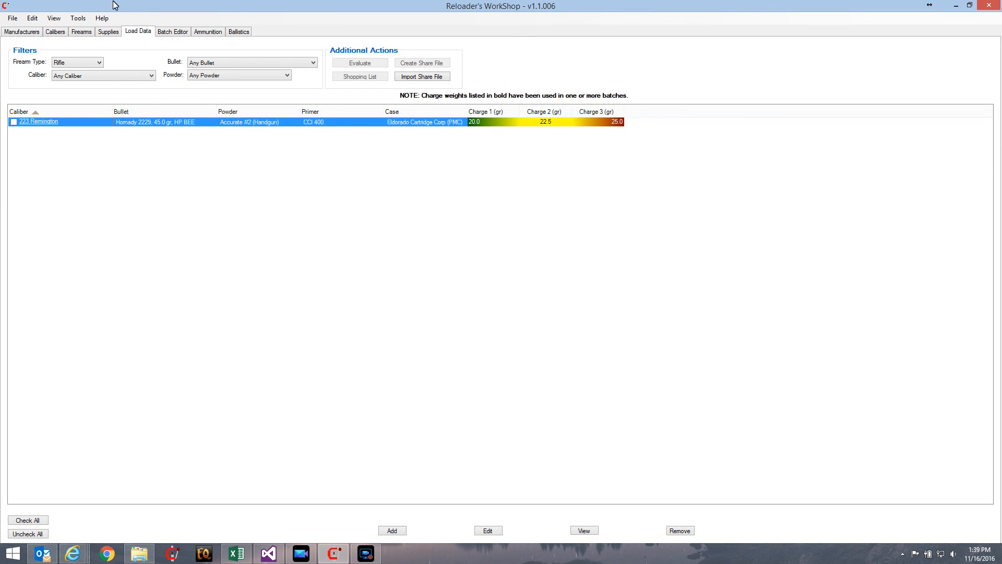
- Review the details of the Hornady 2229 HP BEE bullet in the supplies and close them without changes
left_click(106, 31)
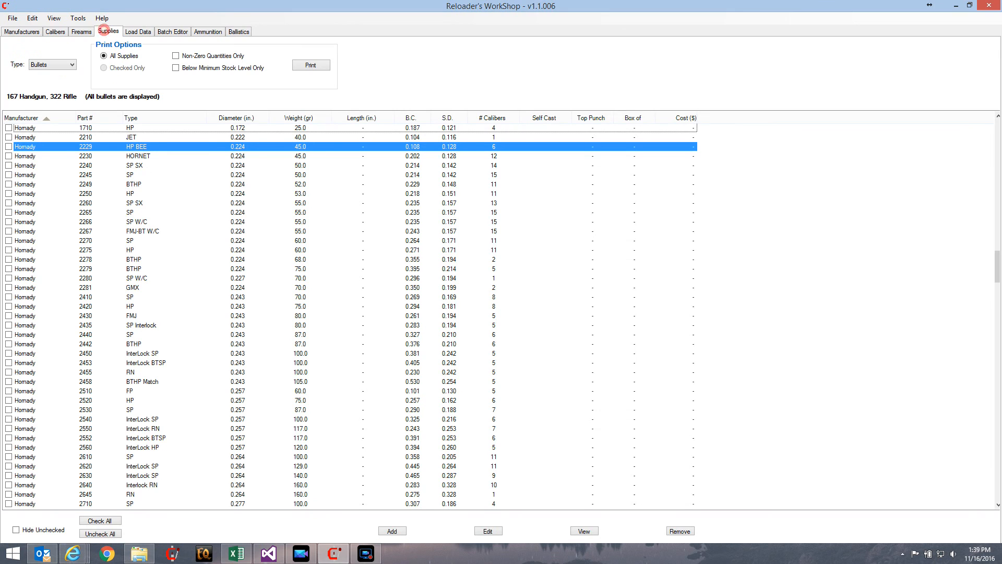
left_click(488, 531)
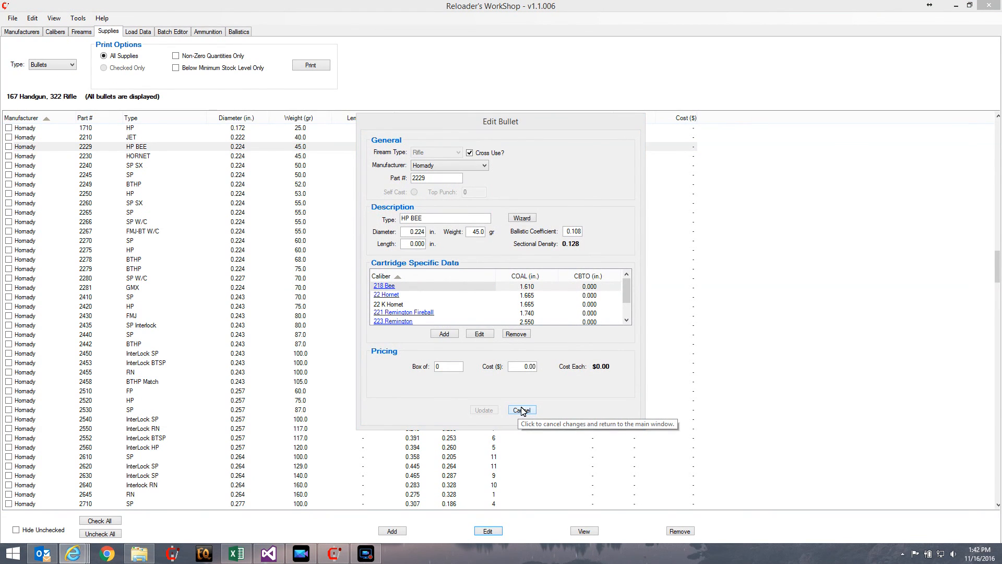
left_click(521, 412)
- List the cases in the supplies and review the Hornady 8605 handgun case for 223 Remington, closing it without changes
left_click(43, 66)
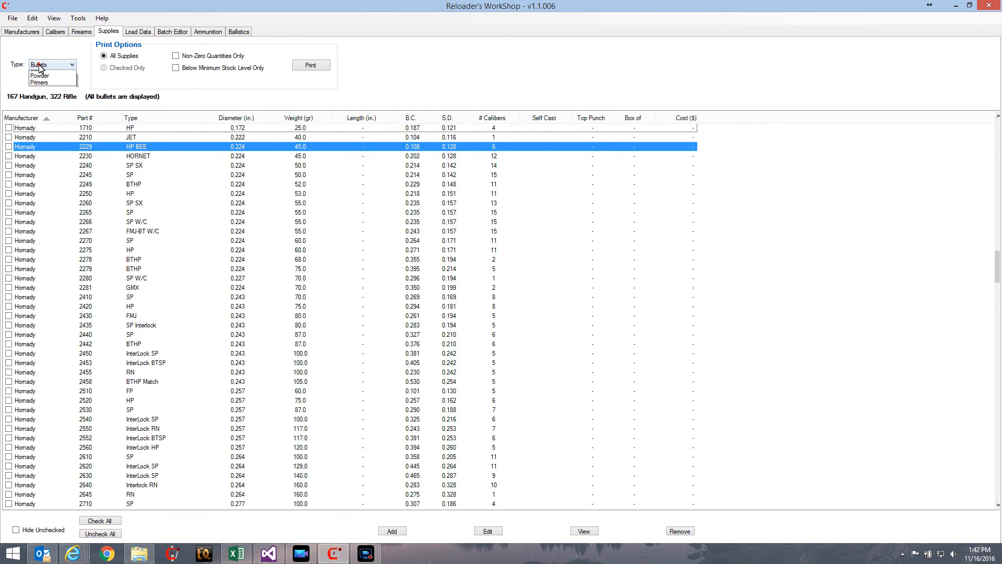
left_click(41, 82)
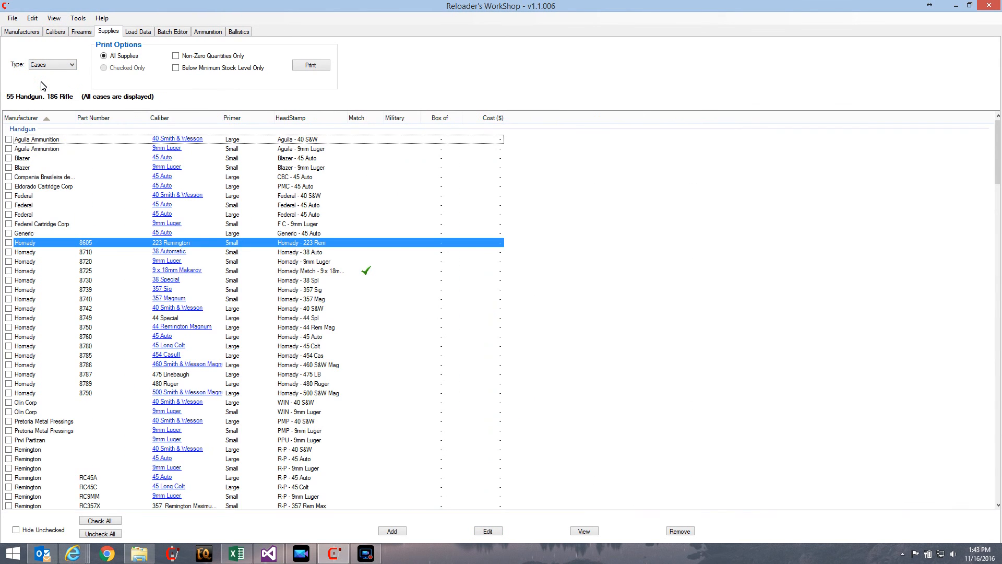
left_click(484, 531)
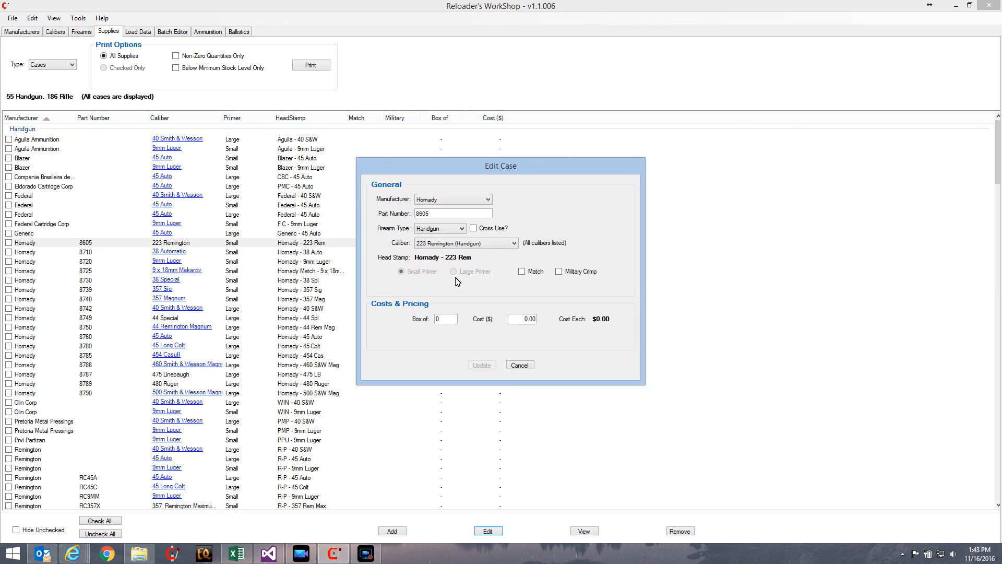
left_click(520, 365)
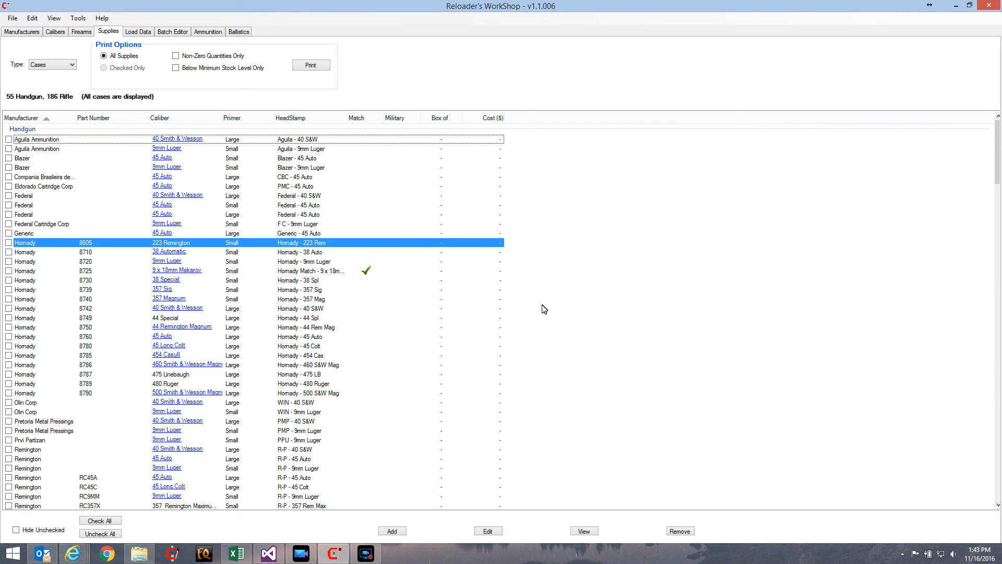